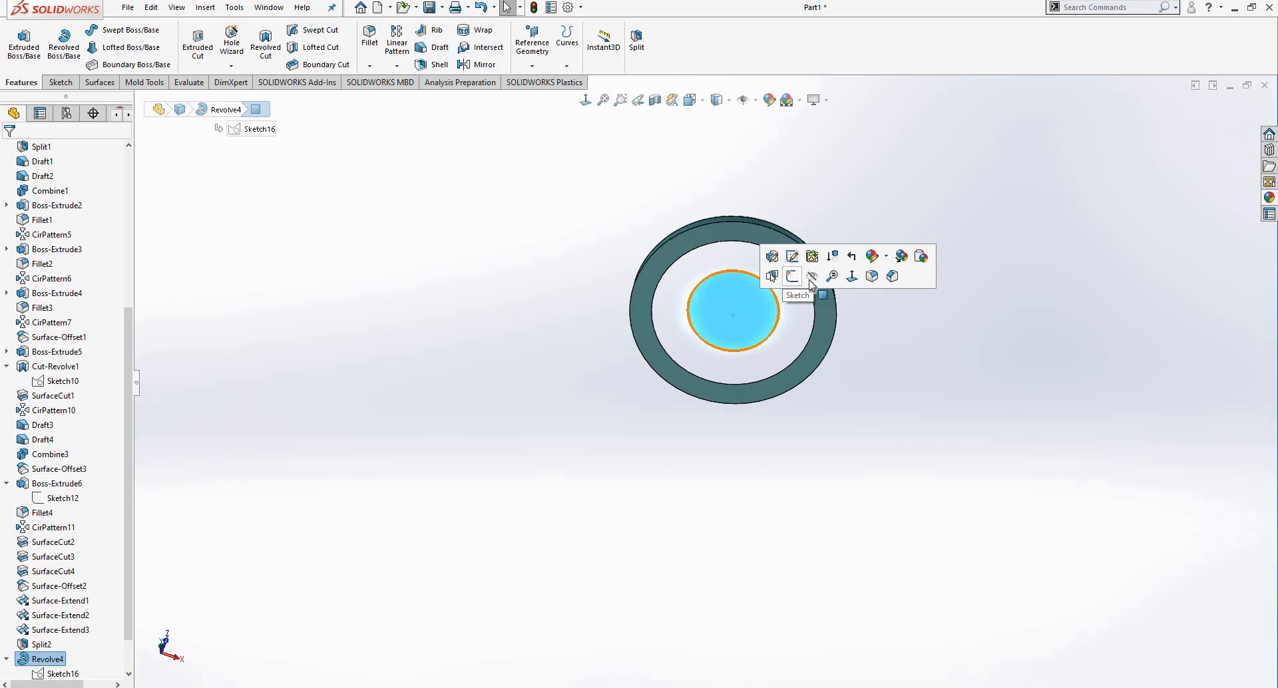
Step: Start a sketch on Revolve4's circular face, show the hidden Split2 body and face the sketch plane with the wheel's hub in view
{"action": "left_click", "coordinate": [792, 276]}
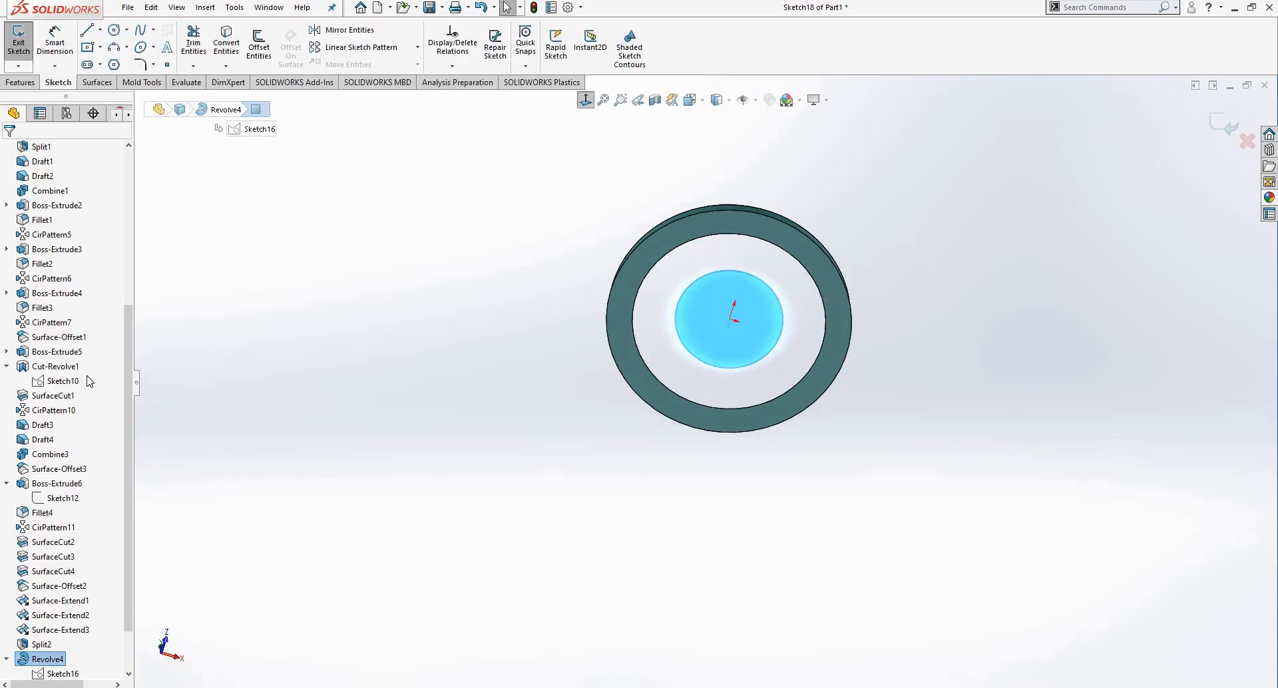
{"action": "scroll", "coordinate": [129, 189], "scroll_direction": "up", "scroll_amount": 6}
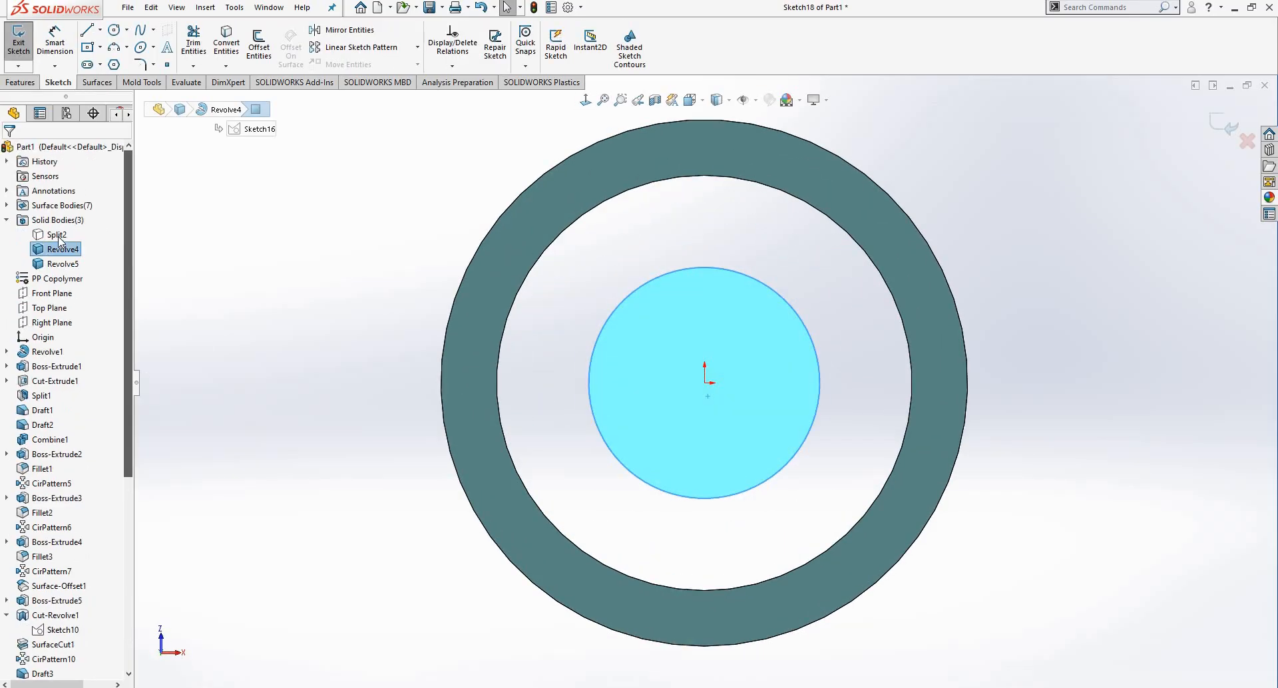
{"action": "left_click", "coordinate": [56, 235]}
{"action": "middle_click_drag", "start_coordinate": [692, 315], "coordinate": [386, 333]}
{"action": "left_click", "coordinate": [586, 101]}
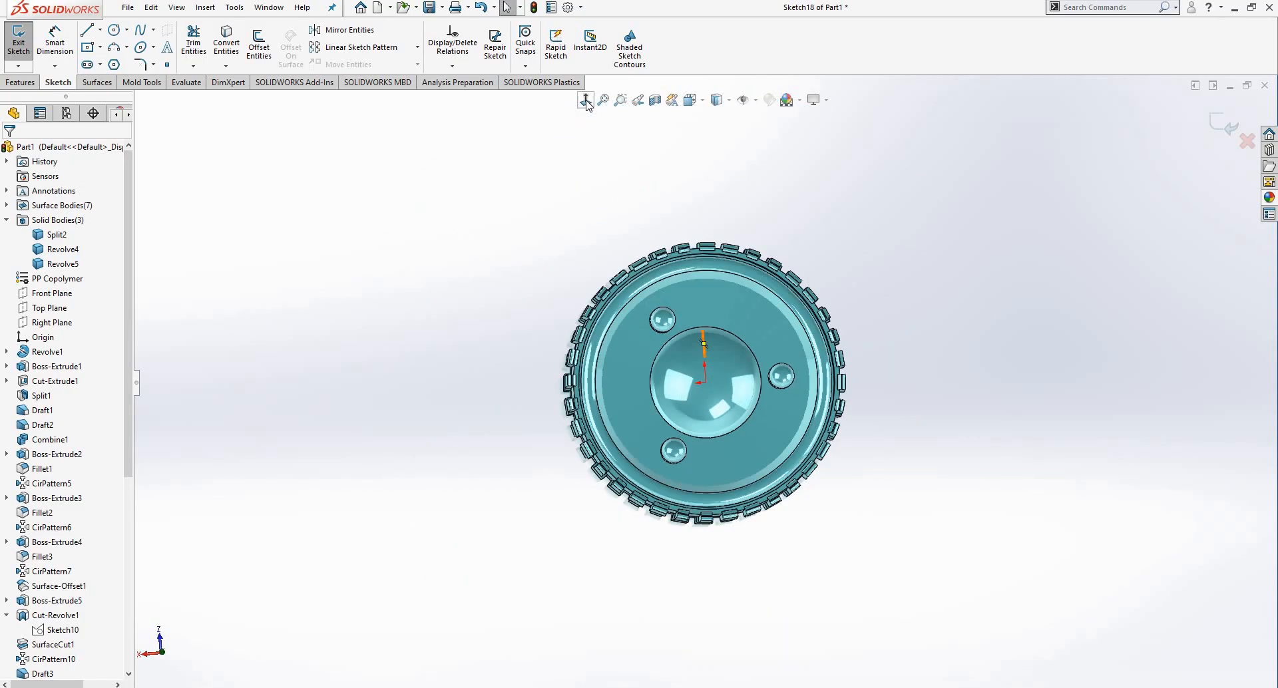
{"action": "left_click", "coordinate": [587, 103]}
{"action": "left_click", "coordinate": [586, 103]}
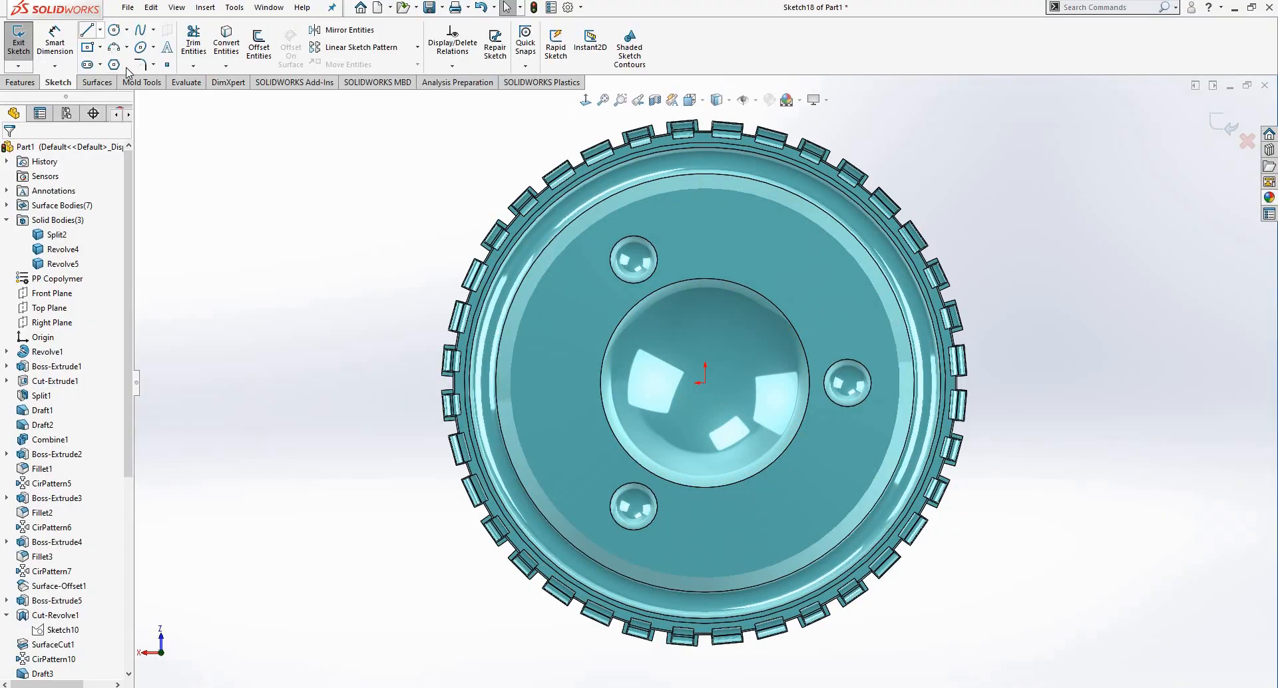
Step: Draw a horizontal construction line from the origin through the small side recess to beyond the wheel's outer rim
{"action": "left_click", "coordinate": [100, 30]}
{"action": "left_click", "coordinate": [110, 55]}
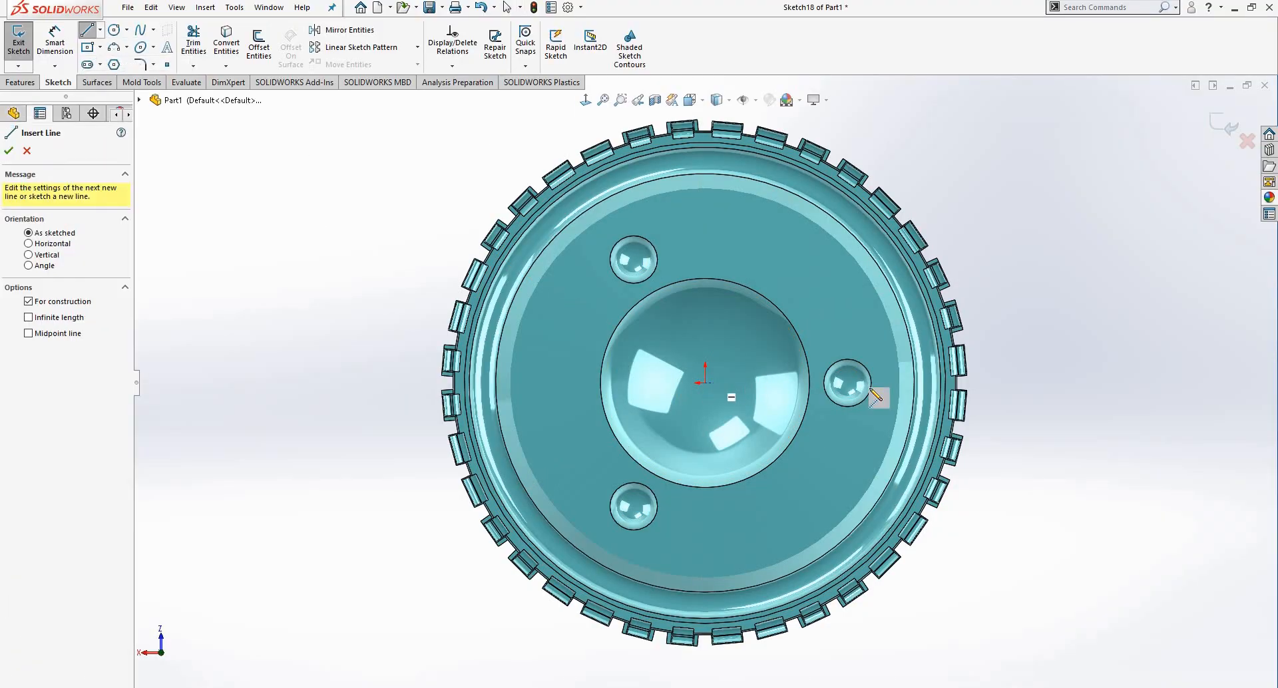
{"action": "left_click", "coordinate": [705, 382]}
{"action": "left_click", "coordinate": [1041, 383]}
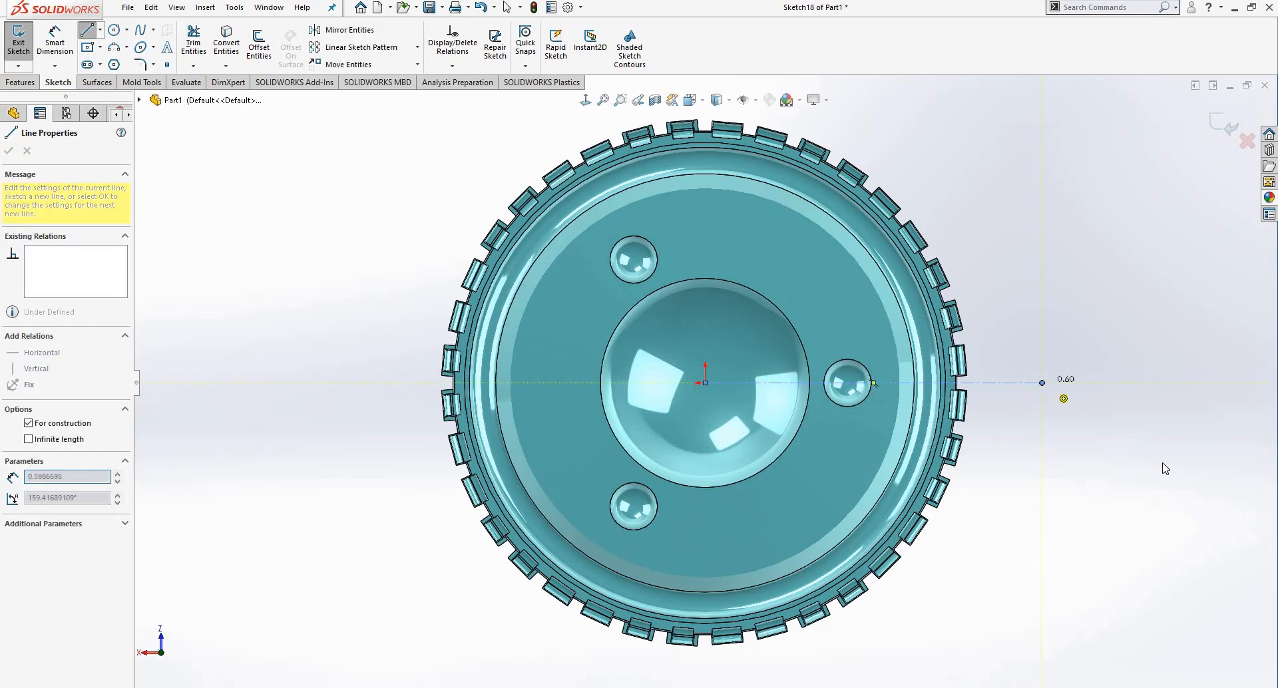
{"action": "right_click", "coordinate": [1045, 379]}
{"action": "left_click", "coordinate": [1079, 391]}
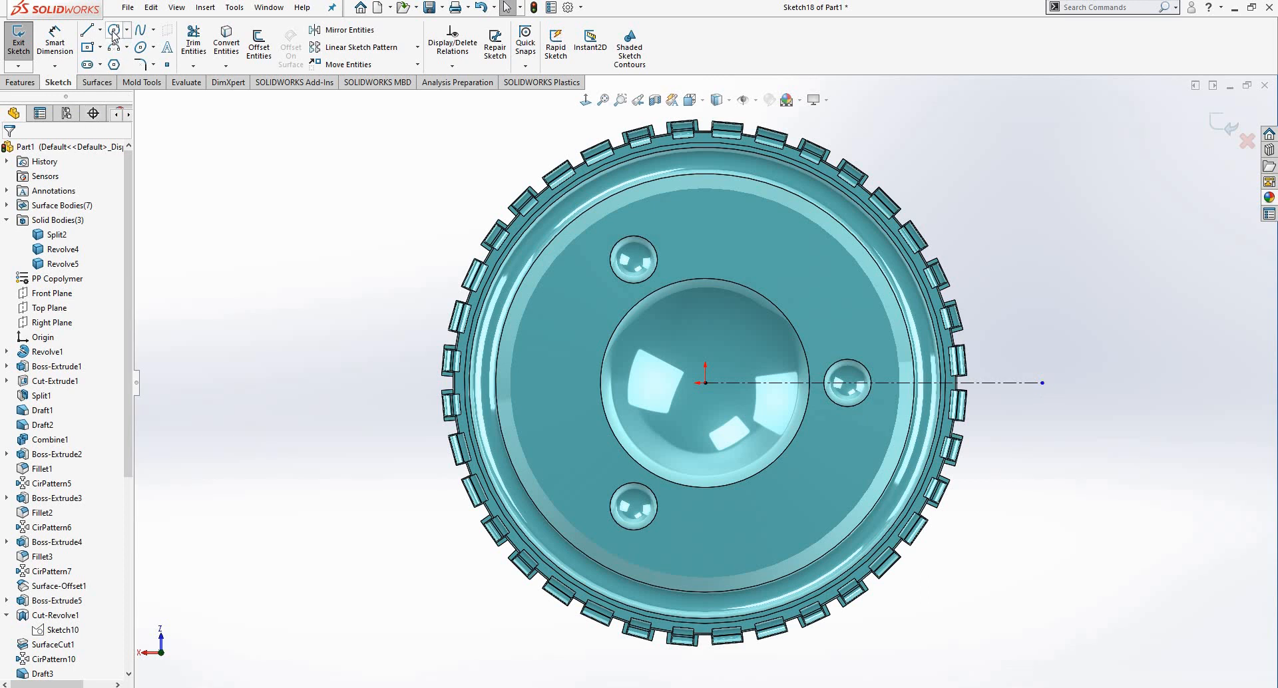
Step: Sketch a circle centred on the origin with a radius of about 39 mm
{"action": "left_click", "coordinate": [705, 383]}
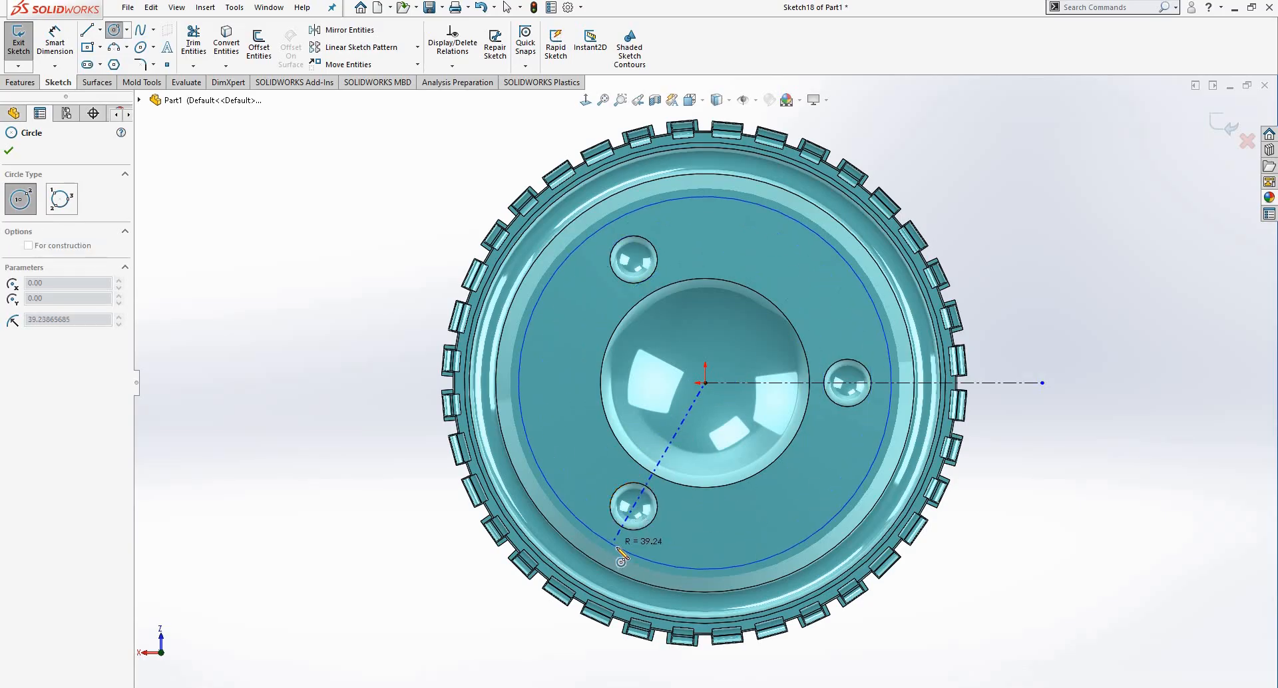
{"action": "left_click", "coordinate": [664, 564]}
{"action": "right_click", "coordinate": [619, 549]}
{"action": "left_click", "coordinate": [649, 556]}
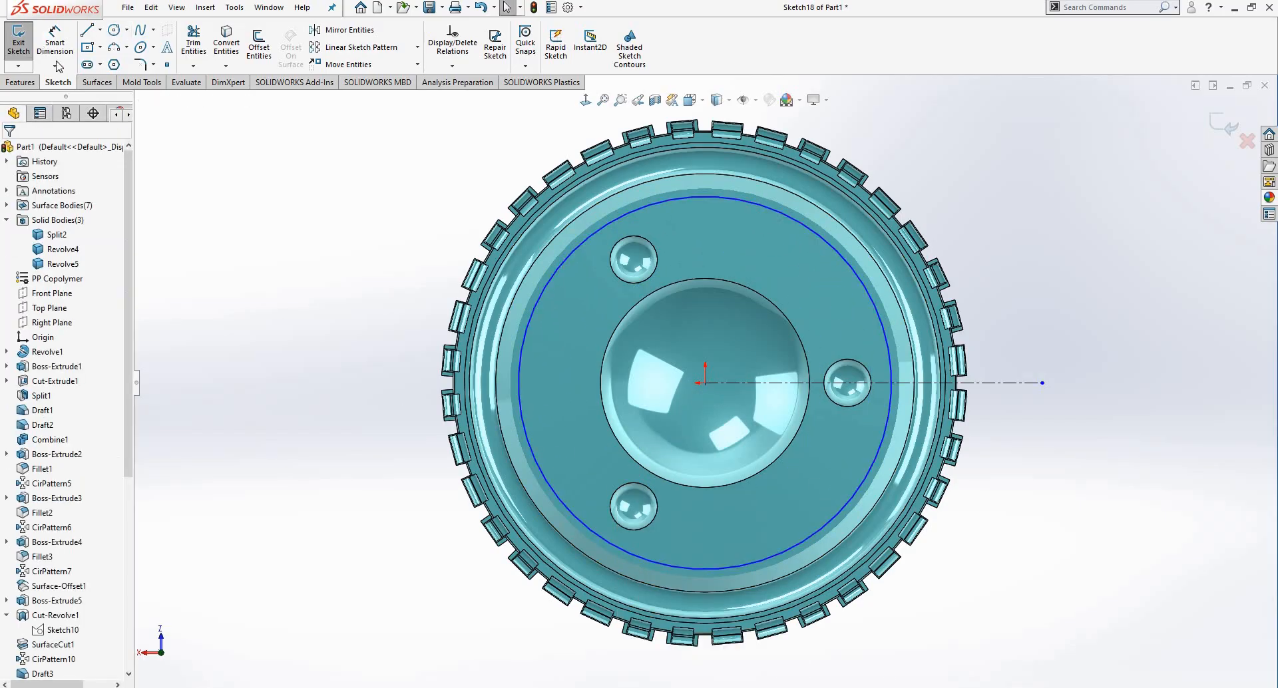
Step: Dimension the circle's diameter to 90 mm and turn the circle into construction geometry
{"action": "left_click", "coordinate": [569, 512]}
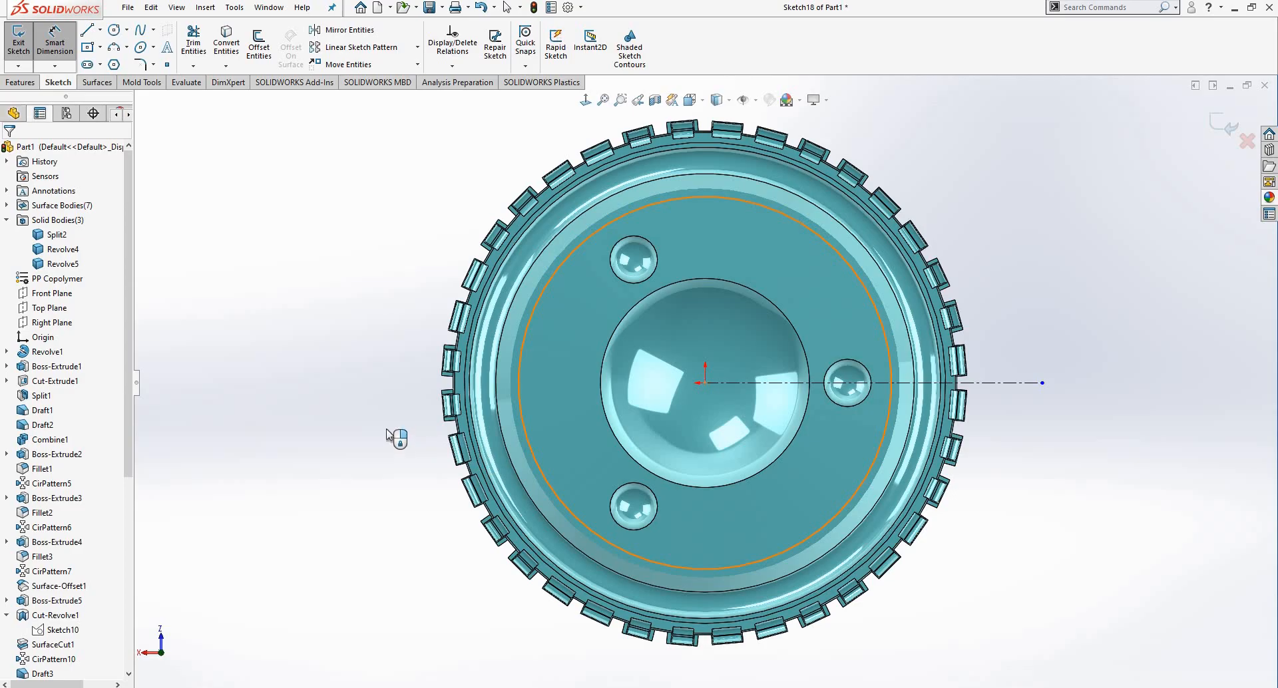
{"action": "left_click", "coordinate": [396, 437]}
{"action": "type", "text": "90"}
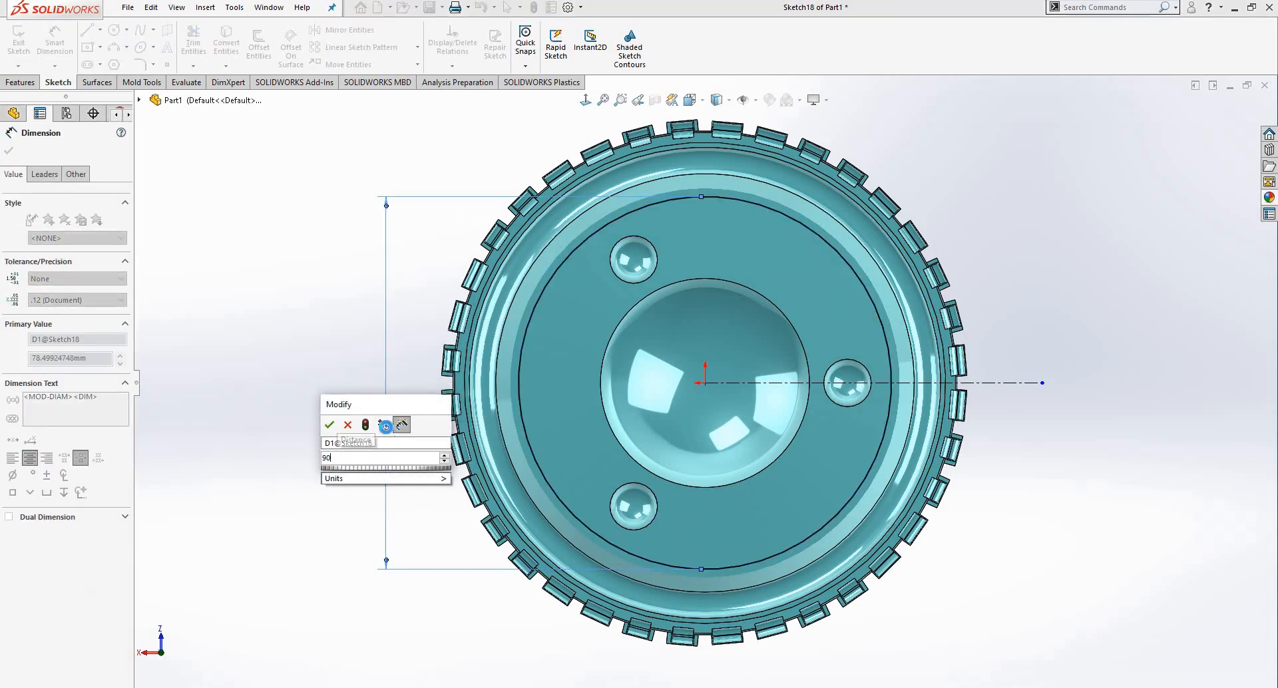
{"action": "key", "text": "Return"}
{"action": "left_click", "coordinate": [60, 61]}
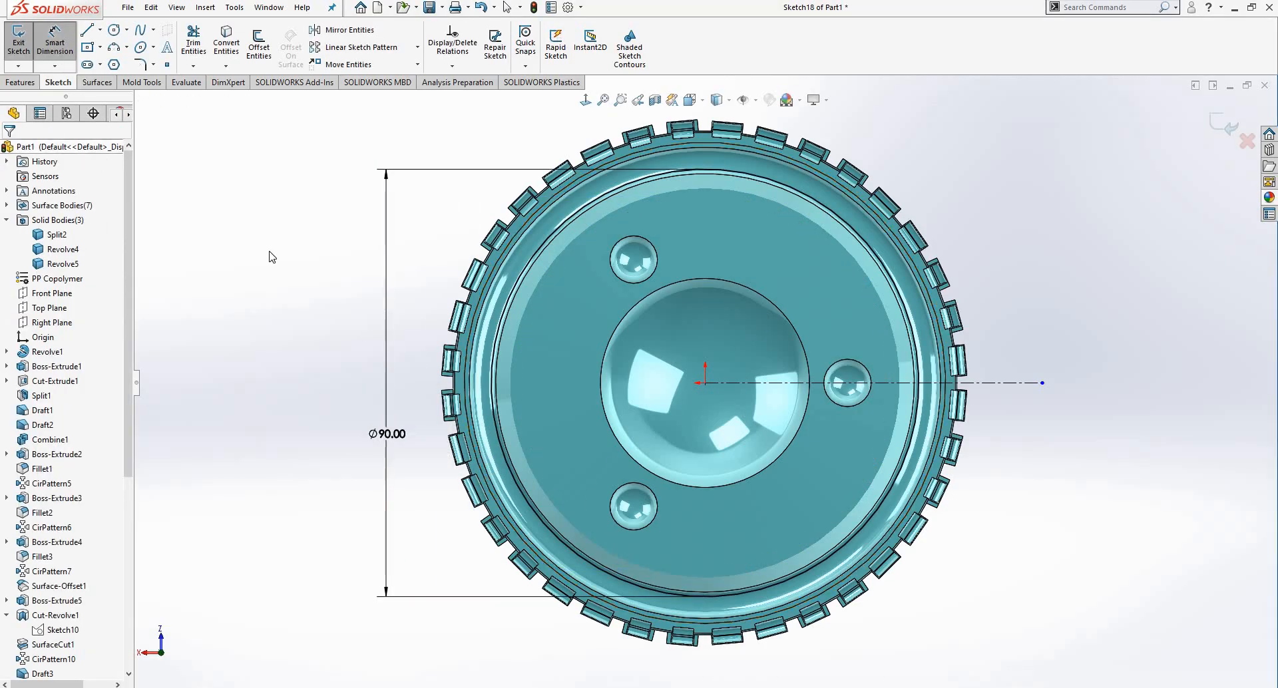
{"action": "key", "text": "Escape"}
{"action": "left_click", "coordinate": [533, 510]}
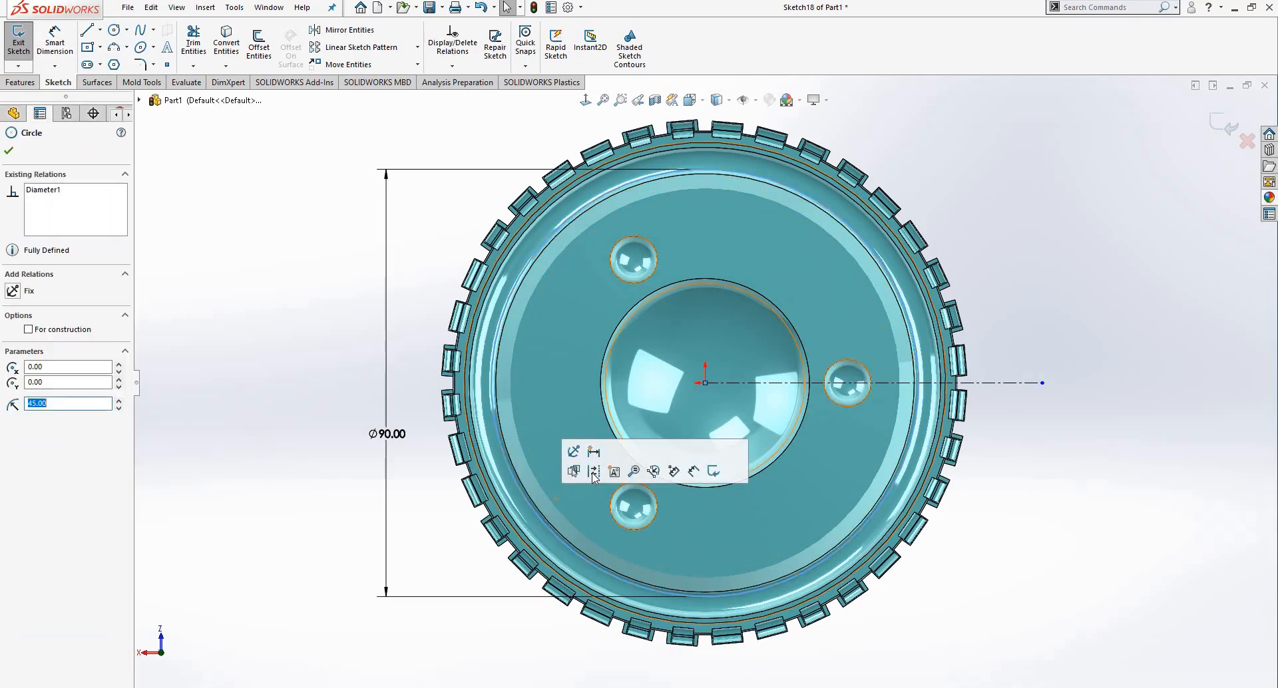
{"action": "key", "text": "Escape"}
Step: Draw a vertical line about 22 mm long across the centerline, continuing as a sloped line about 33 mm long out to the 90 mm circle
{"action": "scroll", "coordinate": [854, 399], "scroll_direction": "down", "scroll_amount": 3}
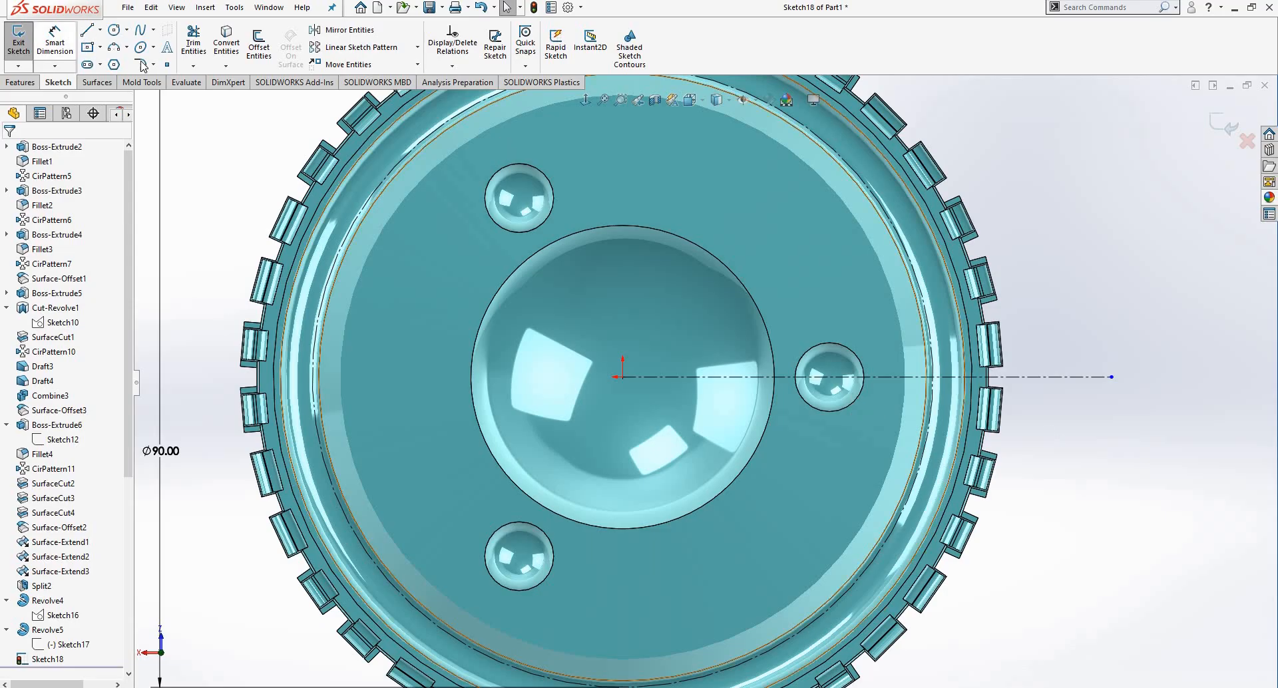
{"action": "key", "text": "l"}
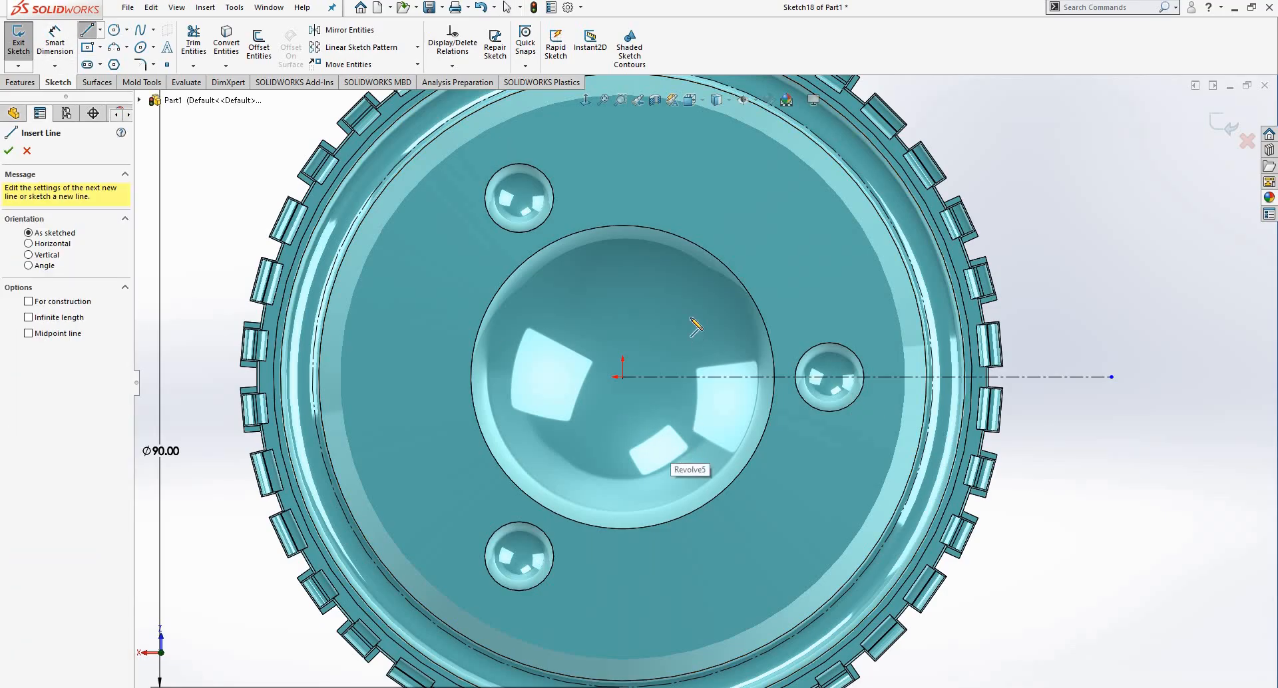
{"action": "left_click", "coordinate": [679, 444]}
{"action": "left_click", "coordinate": [679, 295]}
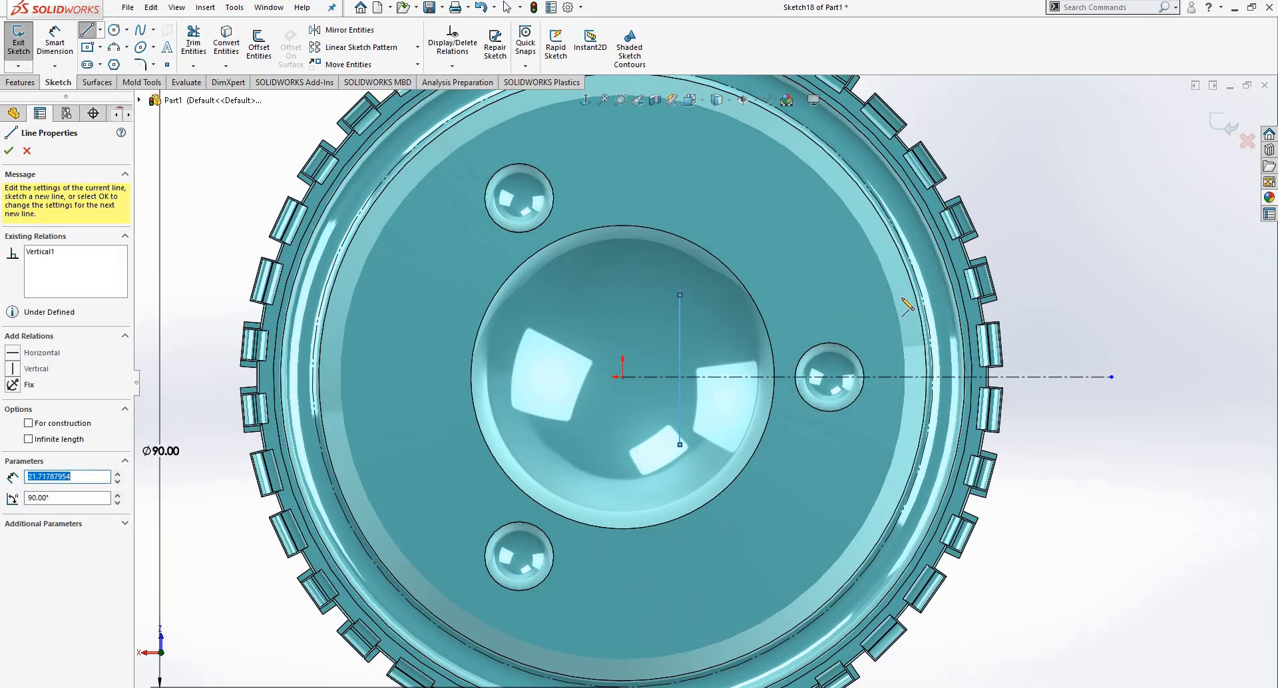
{"action": "left_click", "coordinate": [905, 250]}
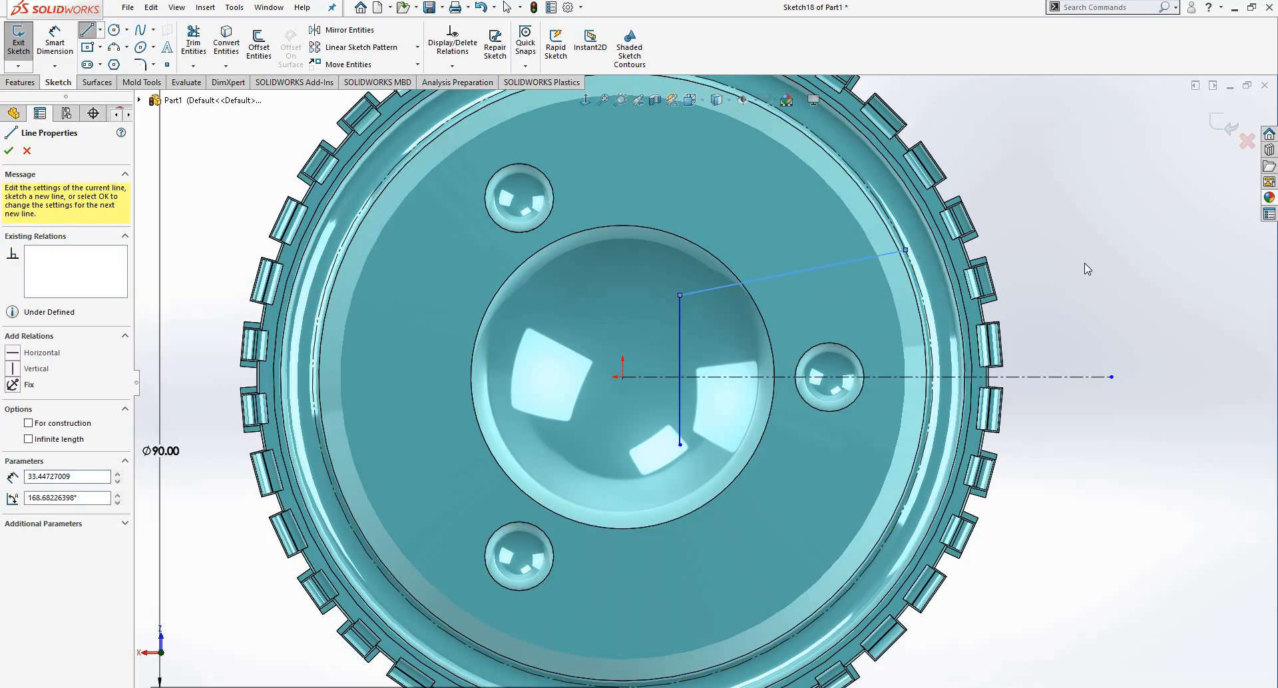
{"action": "right_click", "coordinate": [1079, 263]}
{"action": "left_click", "coordinate": [965, 260]}
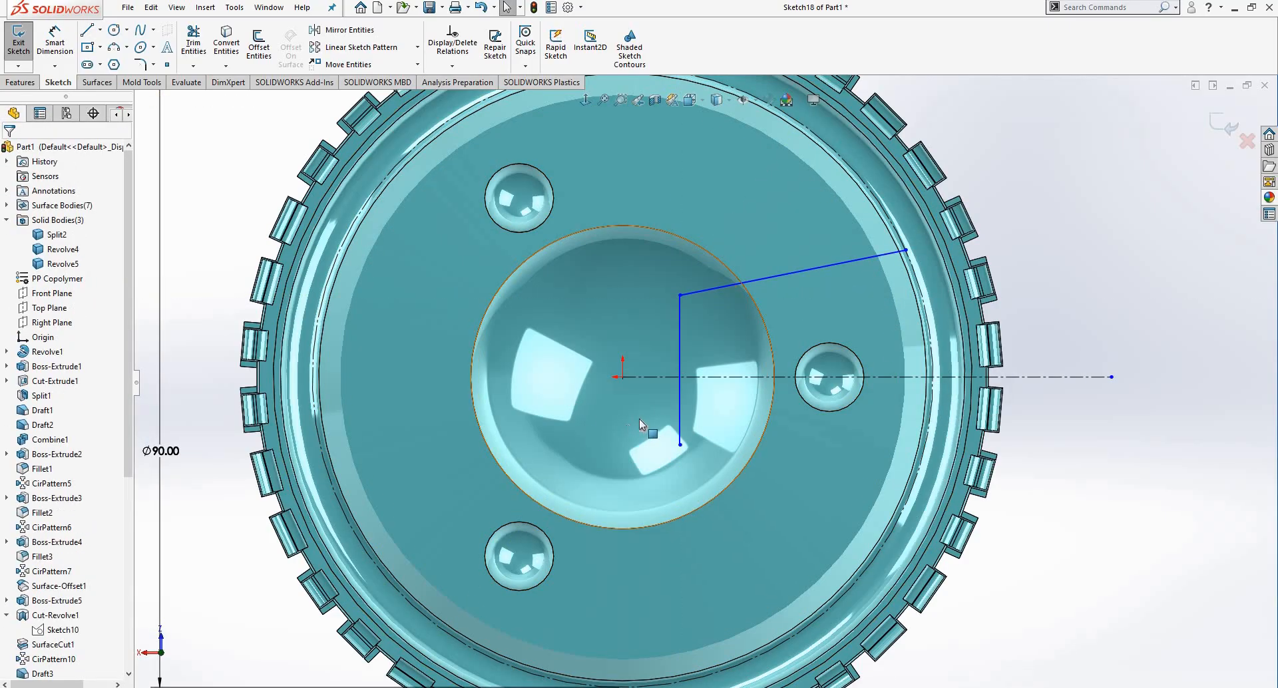
Step: Make the two endpoints of the vertical line symmetric about the horizontal centerline
{"action": "left_click", "coordinate": [702, 378]}
{"action": "left_click", "coordinate": [680, 444], "text": "ctrl"}
{"action": "left_click", "coordinate": [680, 444], "text": "ctrl"}
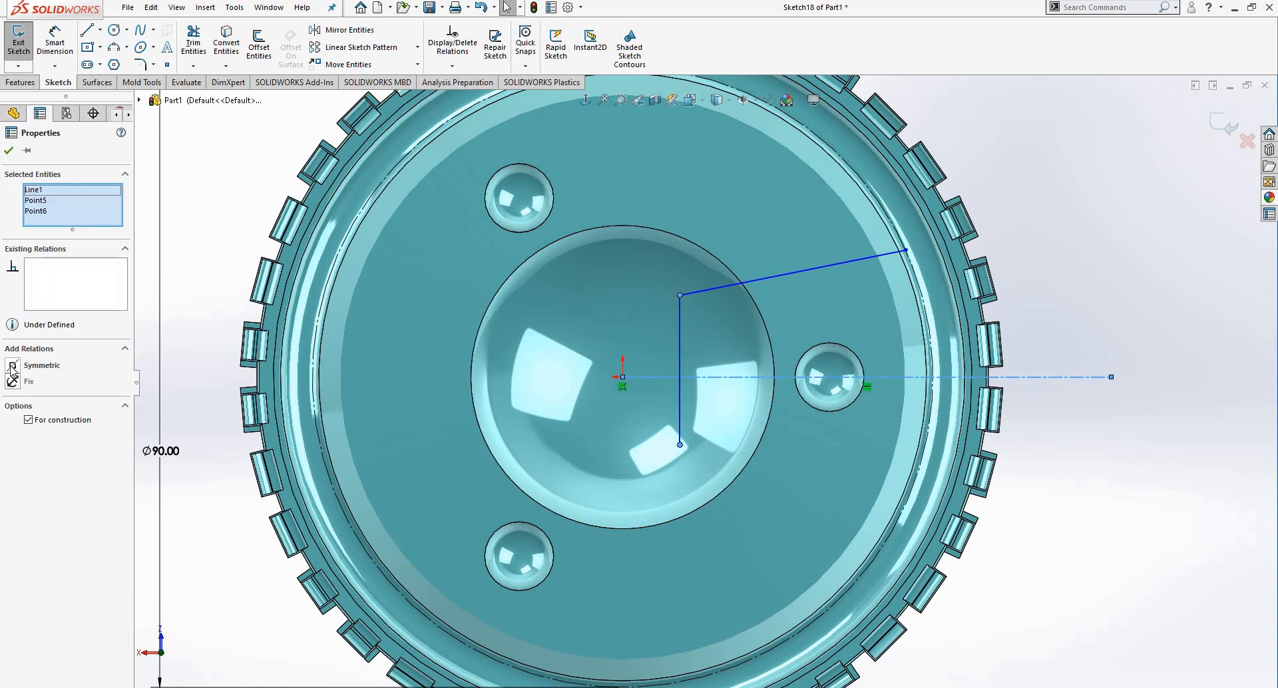
{"action": "left_click", "coordinate": [12, 367]}
Step: Dimension the vertical line to lie 10 mm from the origin and to be 22 mm long
{"action": "left_click", "coordinate": [56, 51]}
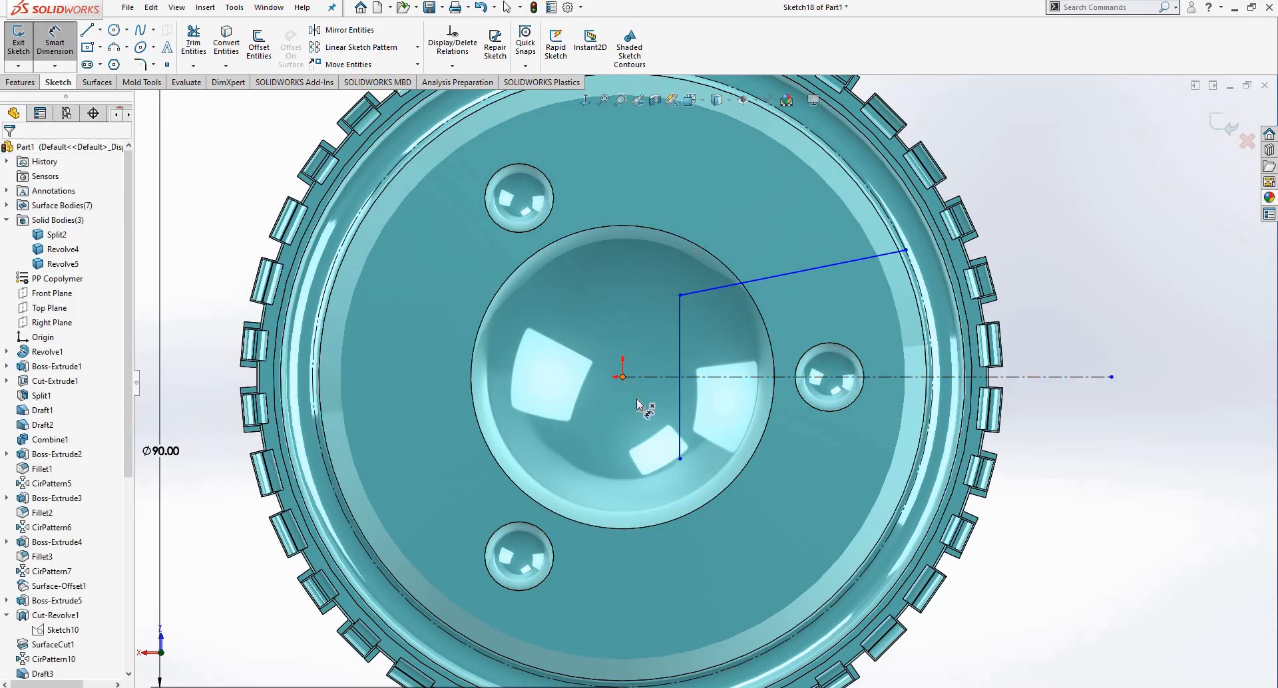
{"action": "left_click", "coordinate": [679, 459]}
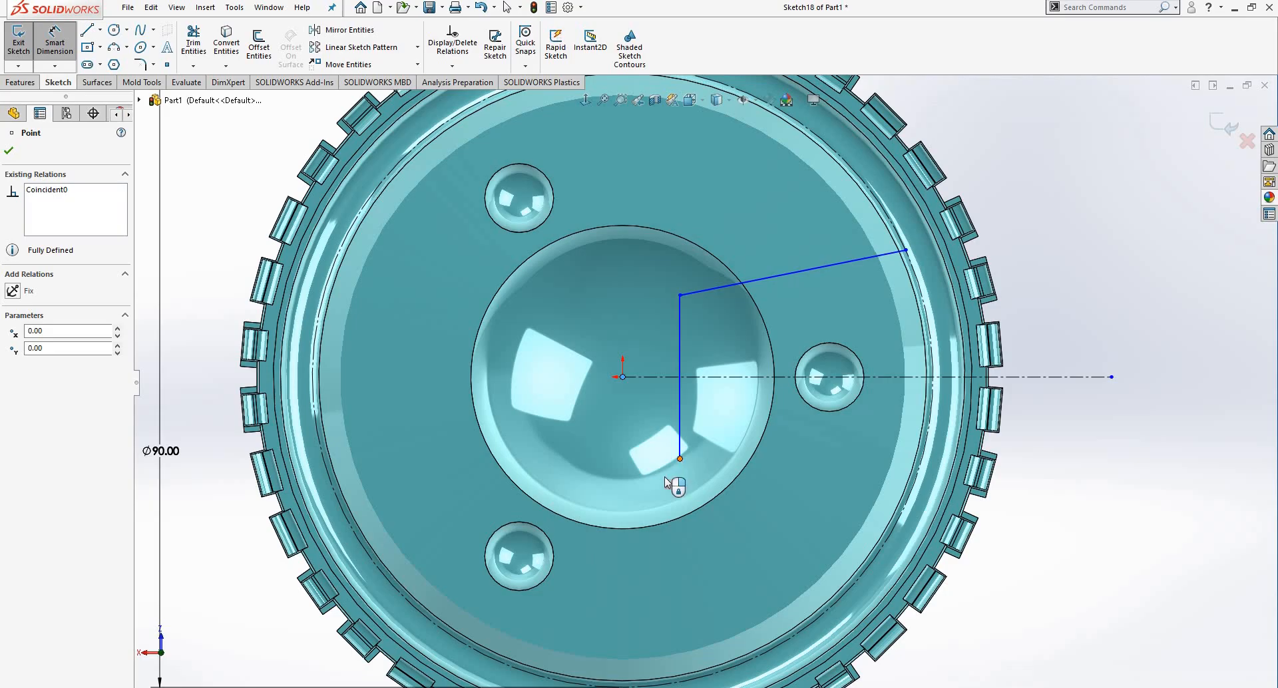
{"action": "left_click", "coordinate": [659, 481]}
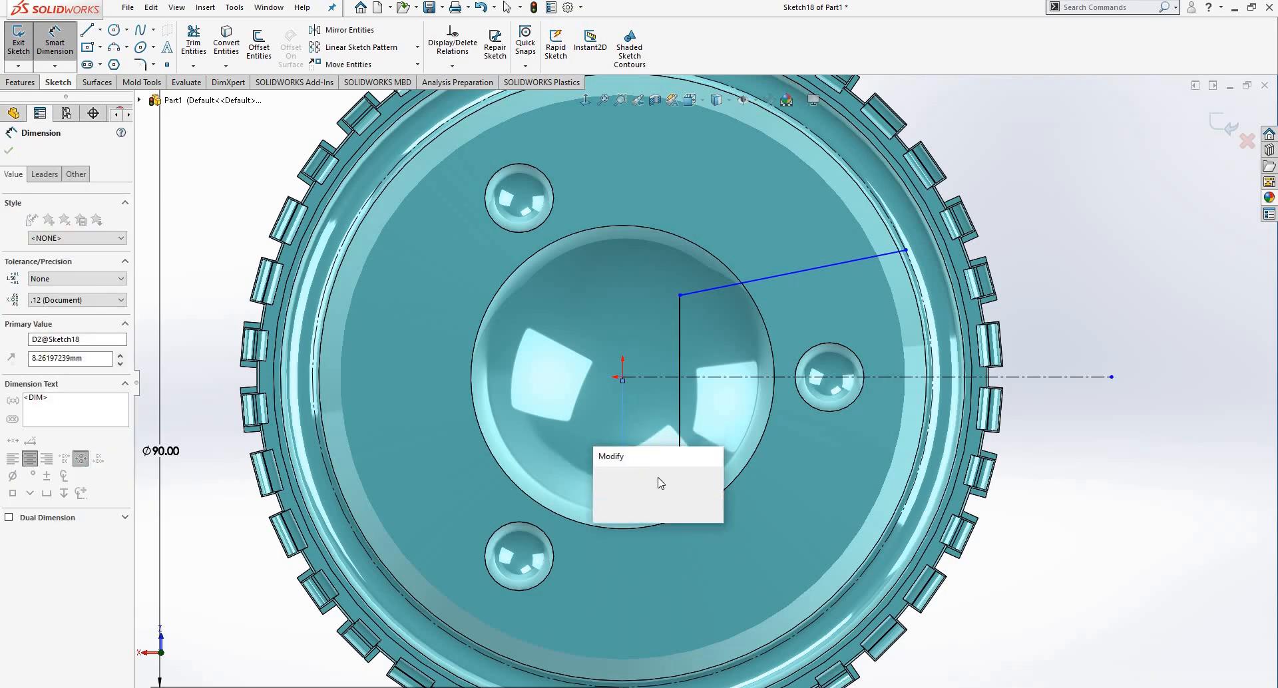
{"action": "key", "text": "Return"}
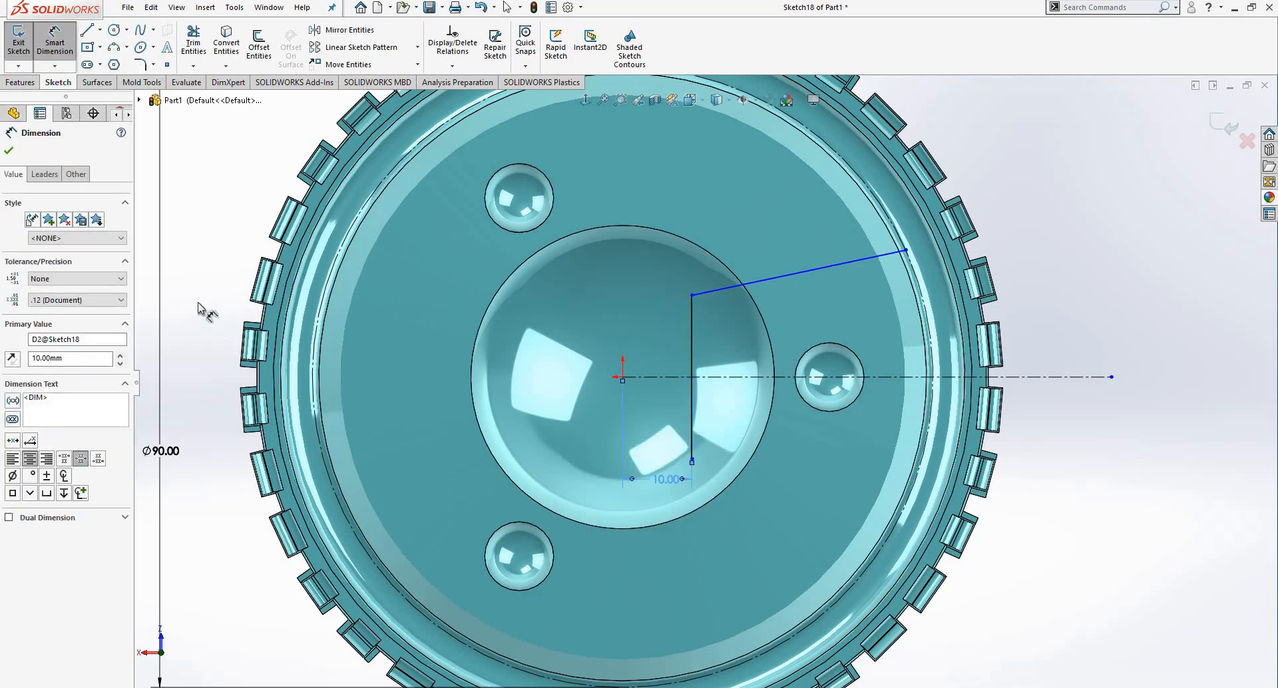
{"action": "left_click", "coordinate": [691, 459]}
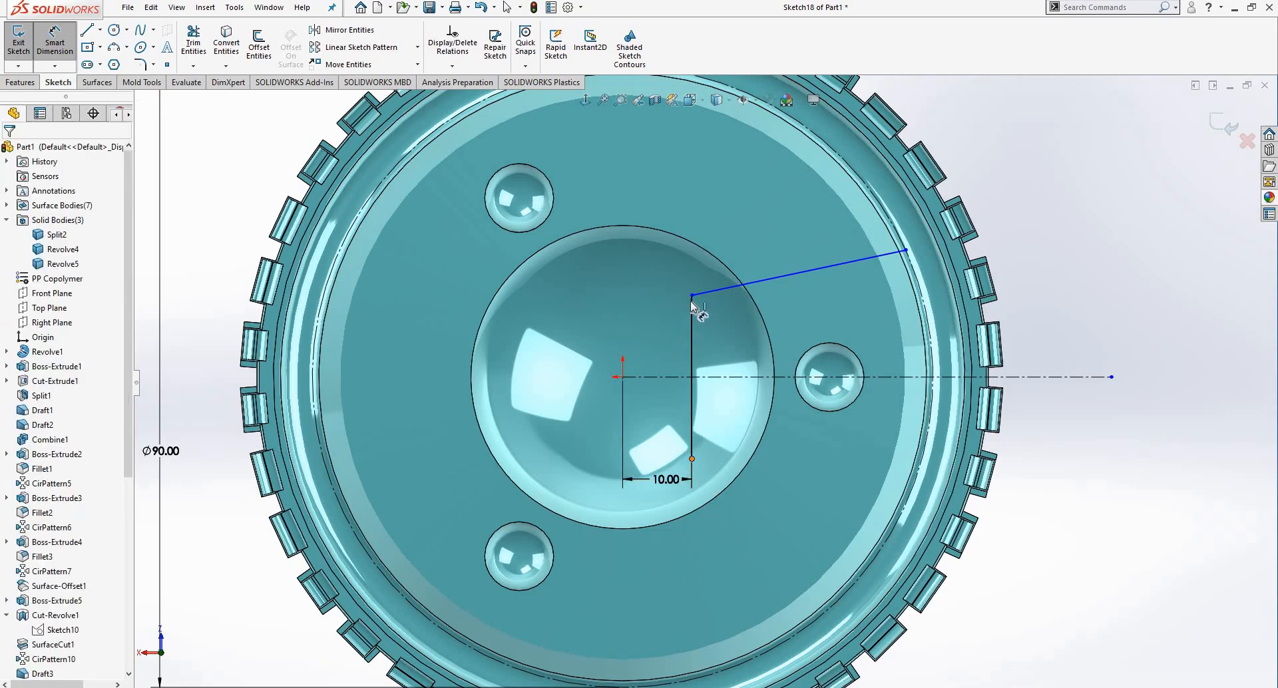
{"action": "left_click", "coordinate": [668, 347]}
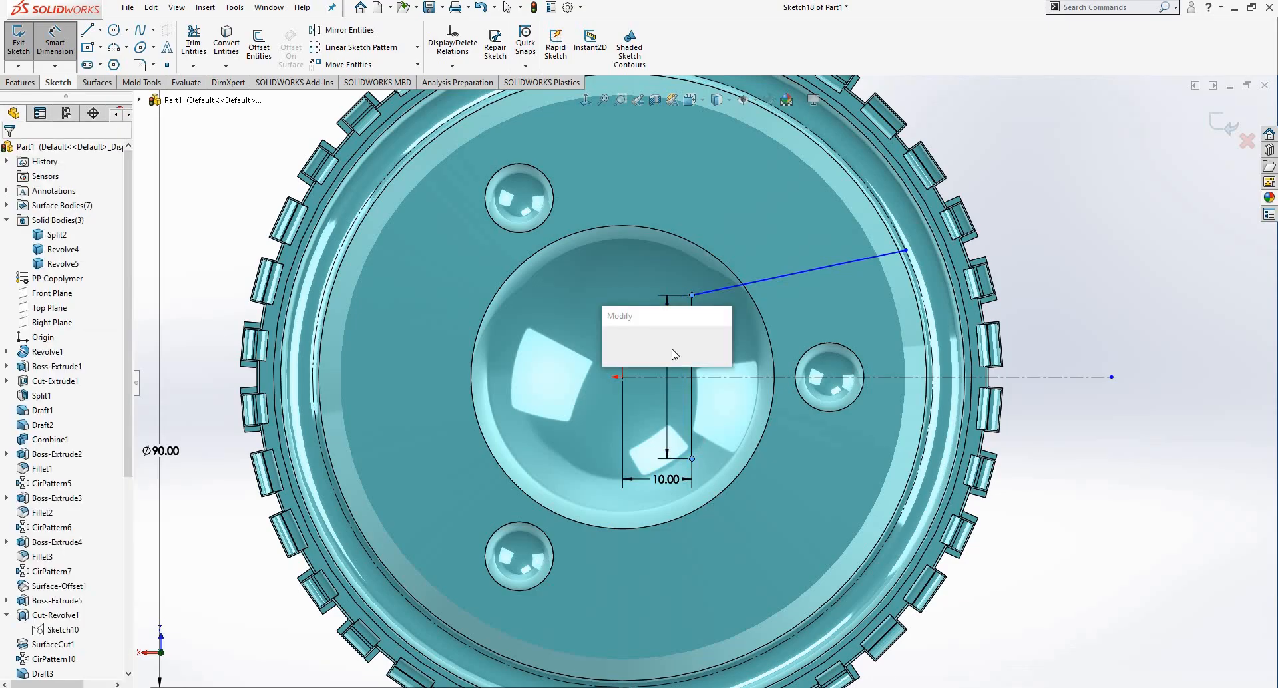
{"action": "key", "text": "Return"}
Step: Dimension the sloped line's outer endpoint 22 mm vertically from the end of the centerline
{"action": "left_click", "coordinate": [1112, 377]}
{"action": "left_click", "coordinate": [906, 251]}
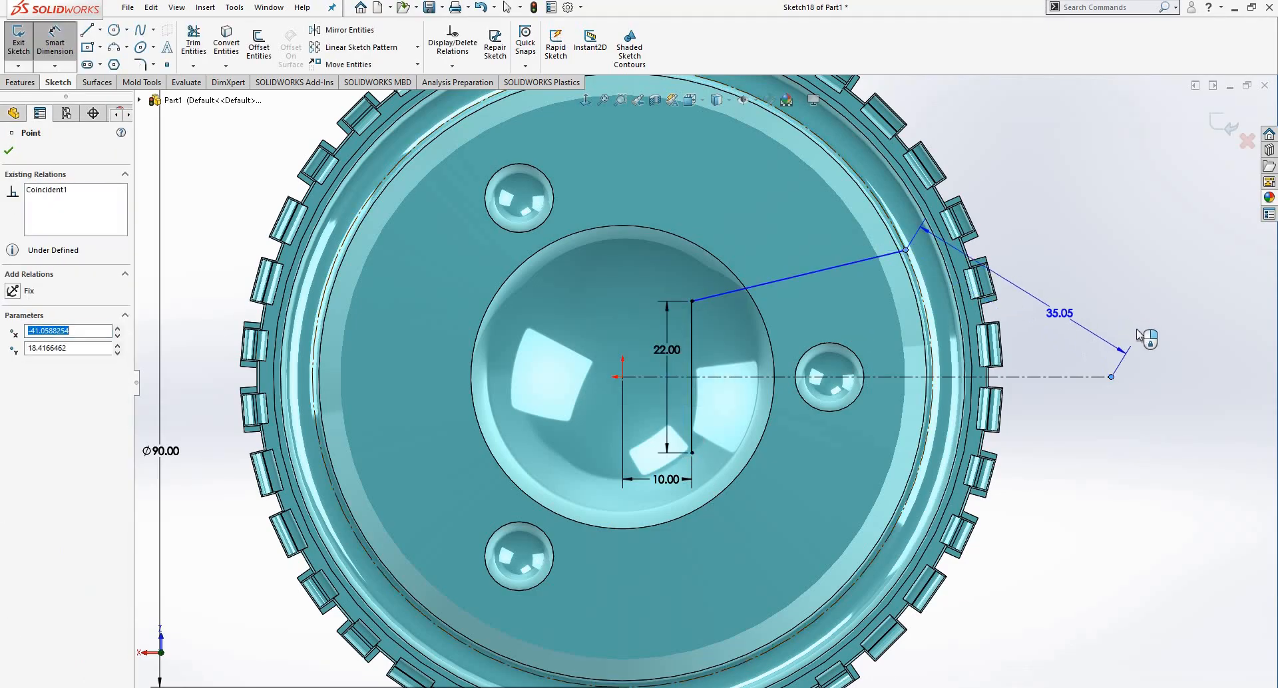
{"action": "left_click", "coordinate": [1145, 339]}
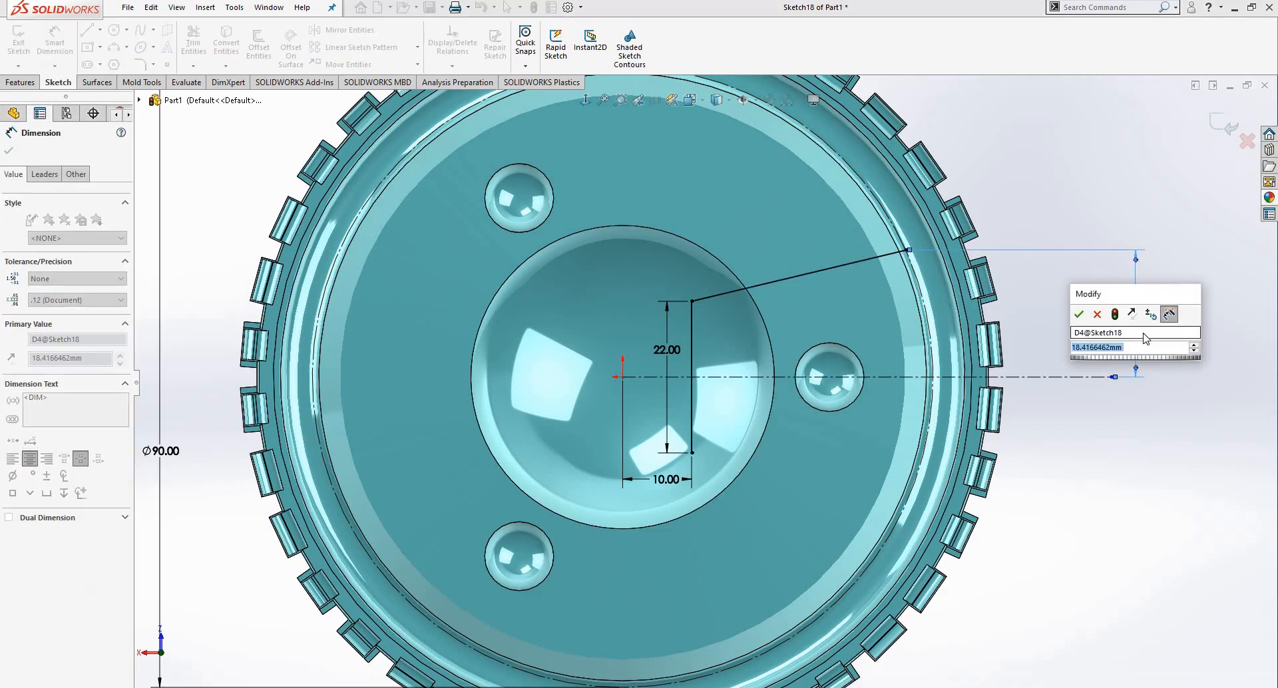
{"action": "key", "text": "Return"}
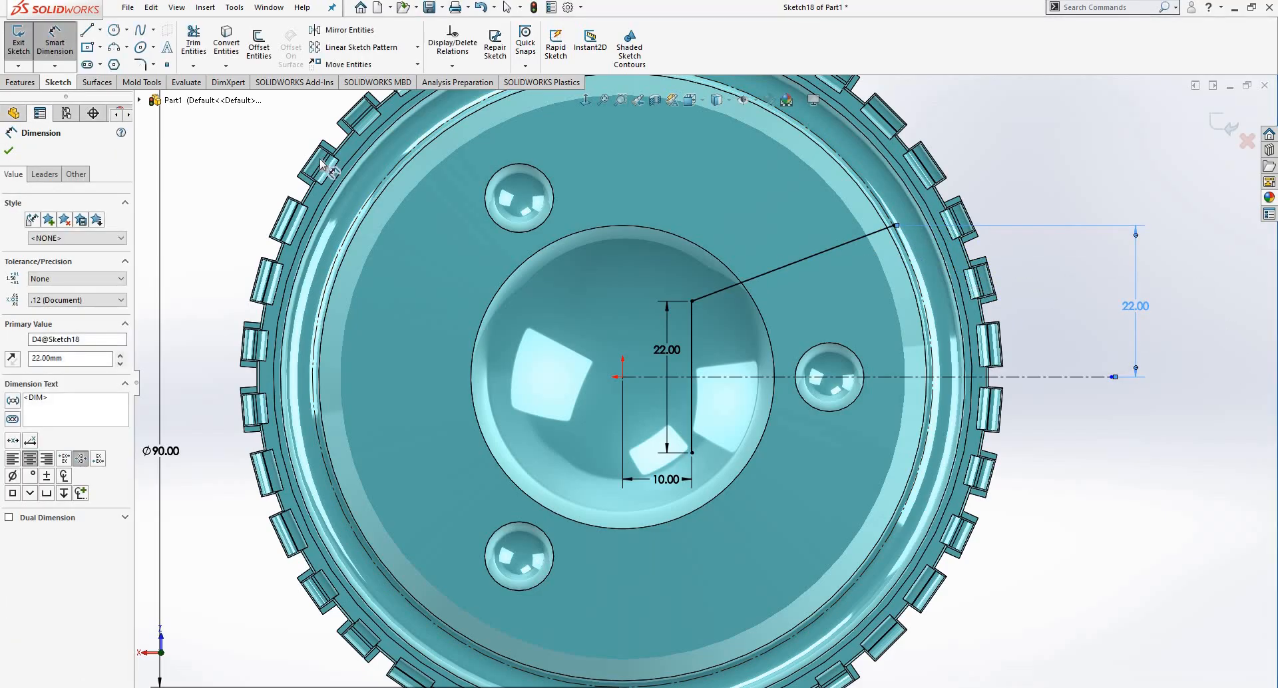
{"action": "left_click", "coordinate": [64, 51]}
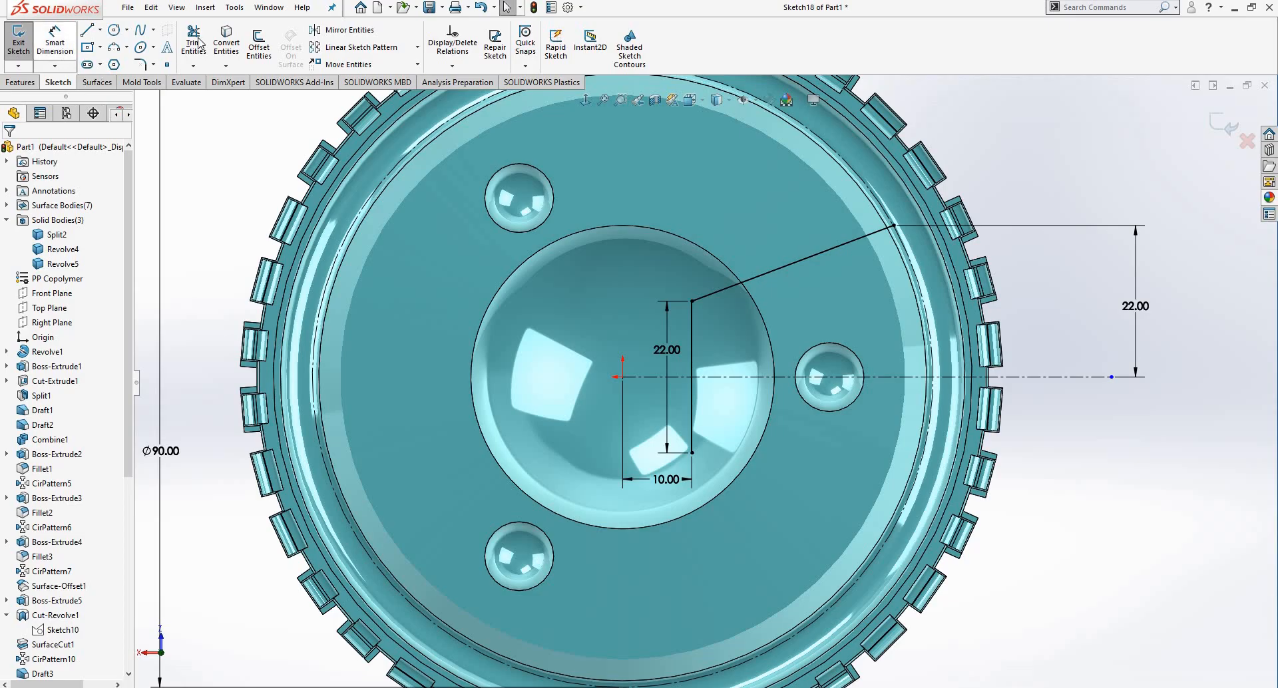
Step: Mirror the sloped line about the horizontal centerline, keeping the original
{"action": "left_click", "coordinate": [343, 34]}
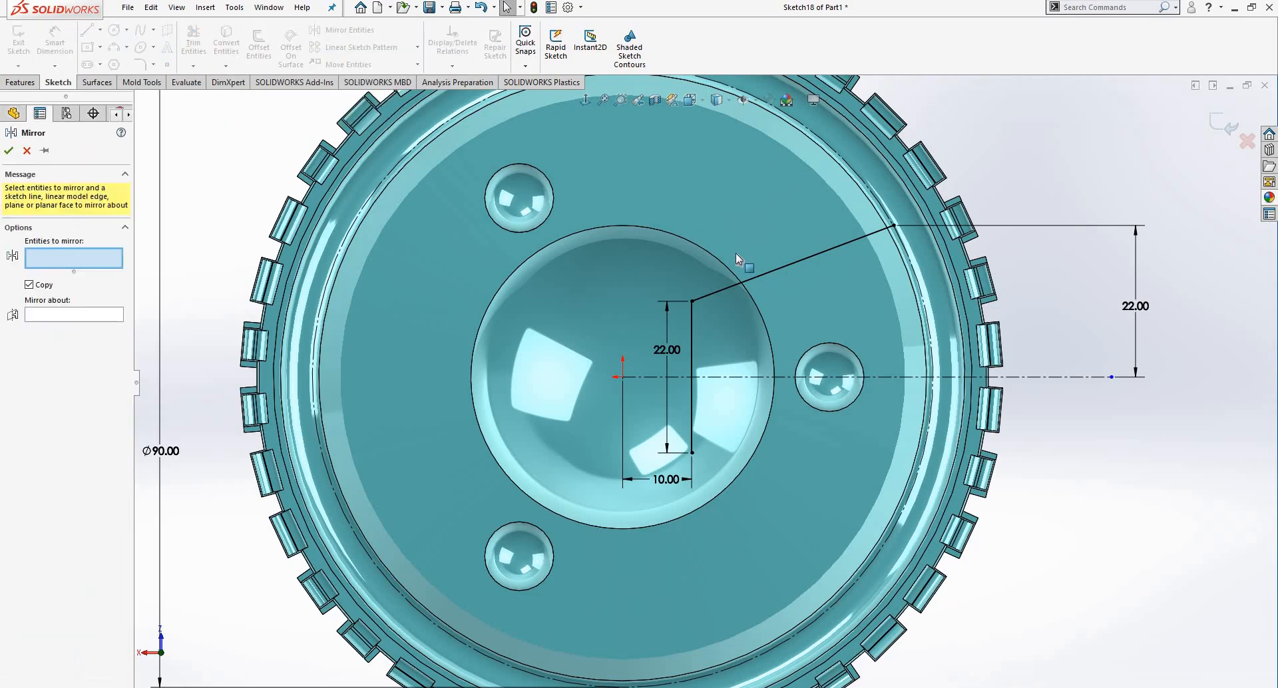
{"action": "left_click", "coordinate": [767, 280]}
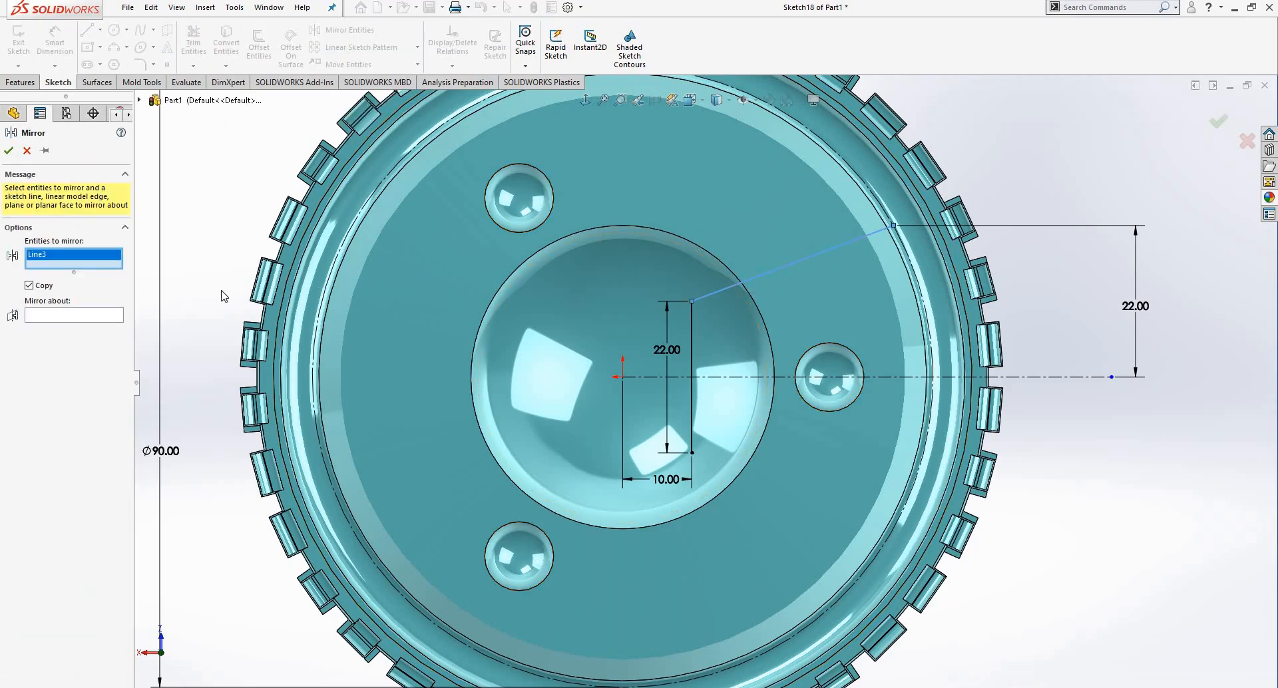
{"action": "left_click", "coordinate": [116, 316]}
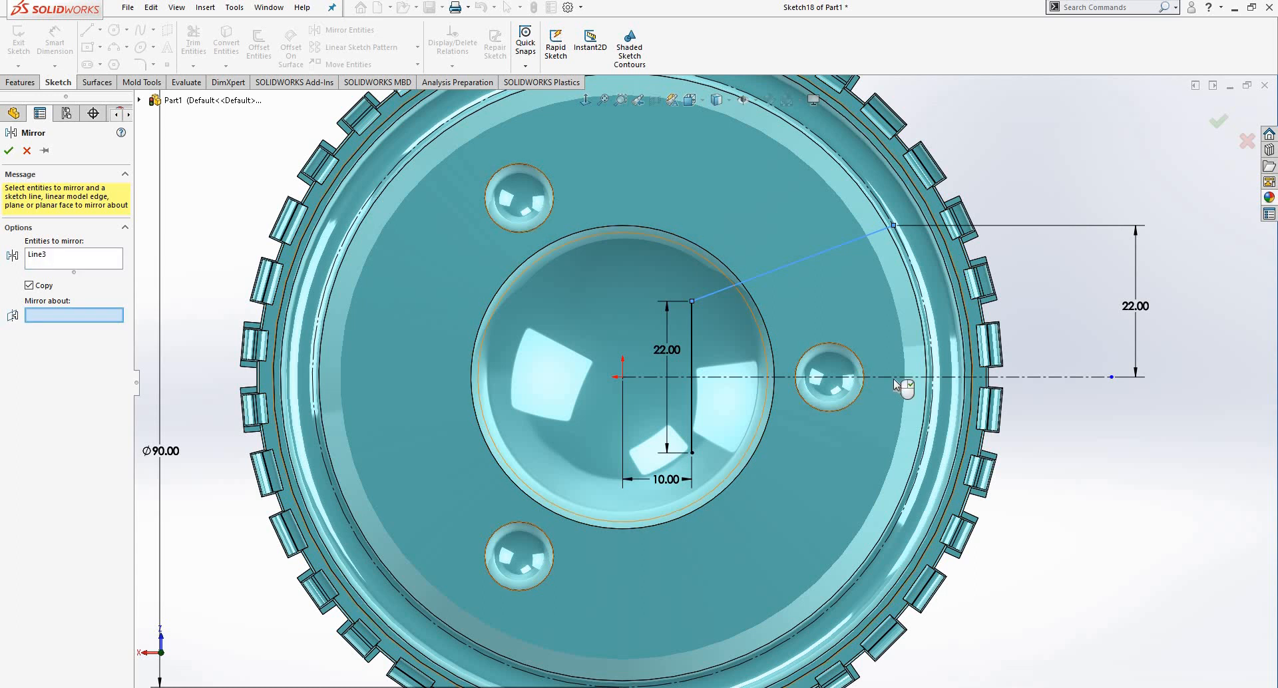
{"action": "left_click", "coordinate": [894, 380]}
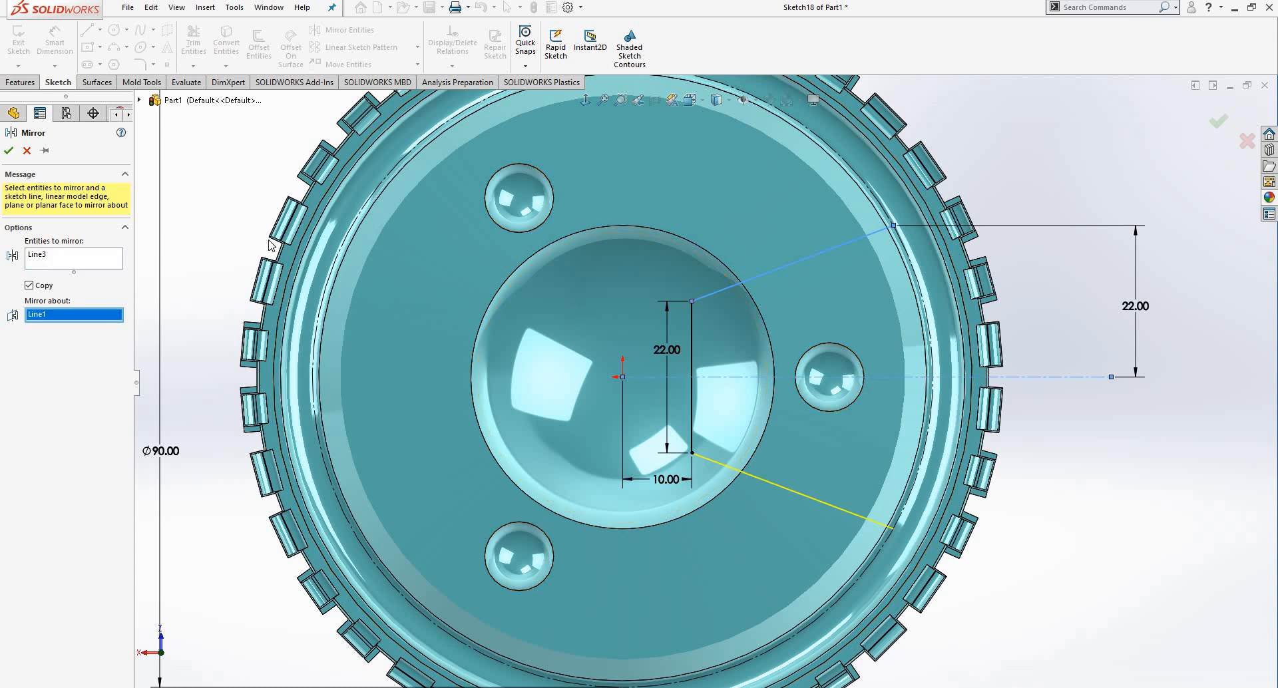
{"action": "left_click", "coordinate": [9, 152]}
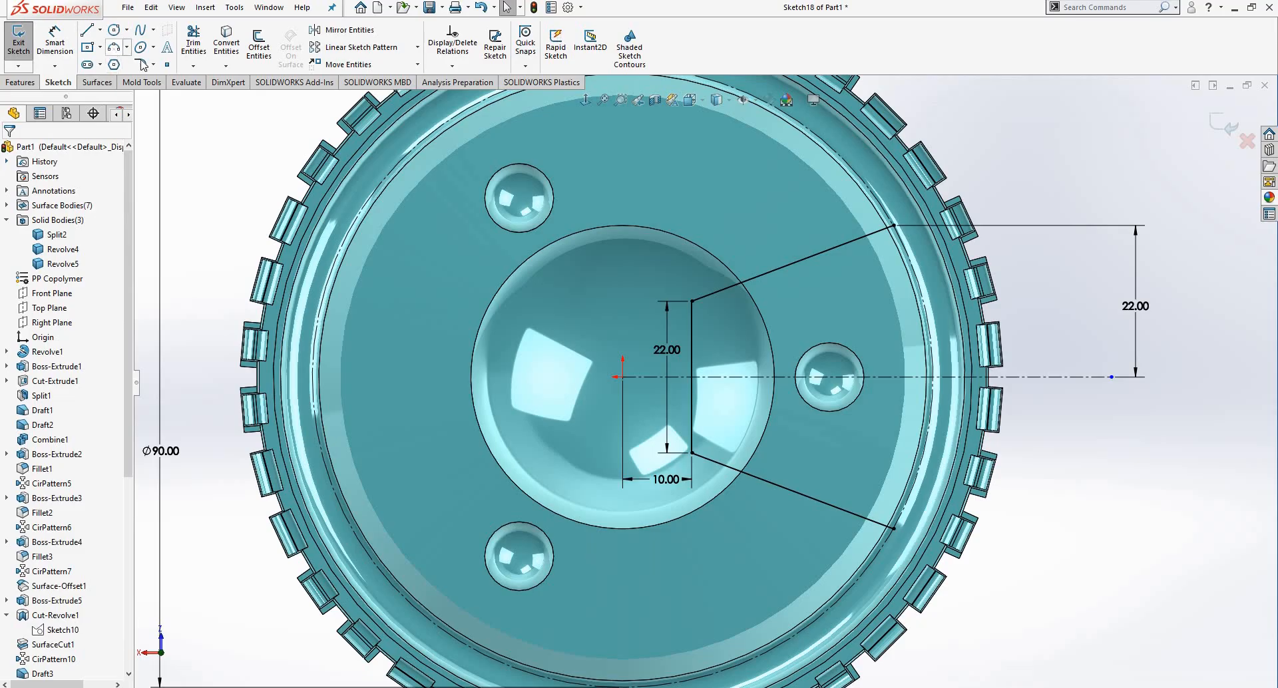
Step: Close the outer side of the wedge with a three-point arc of 45 mm radius between the two sloped lines' outer endpoints
{"action": "left_click", "coordinate": [114, 47]}
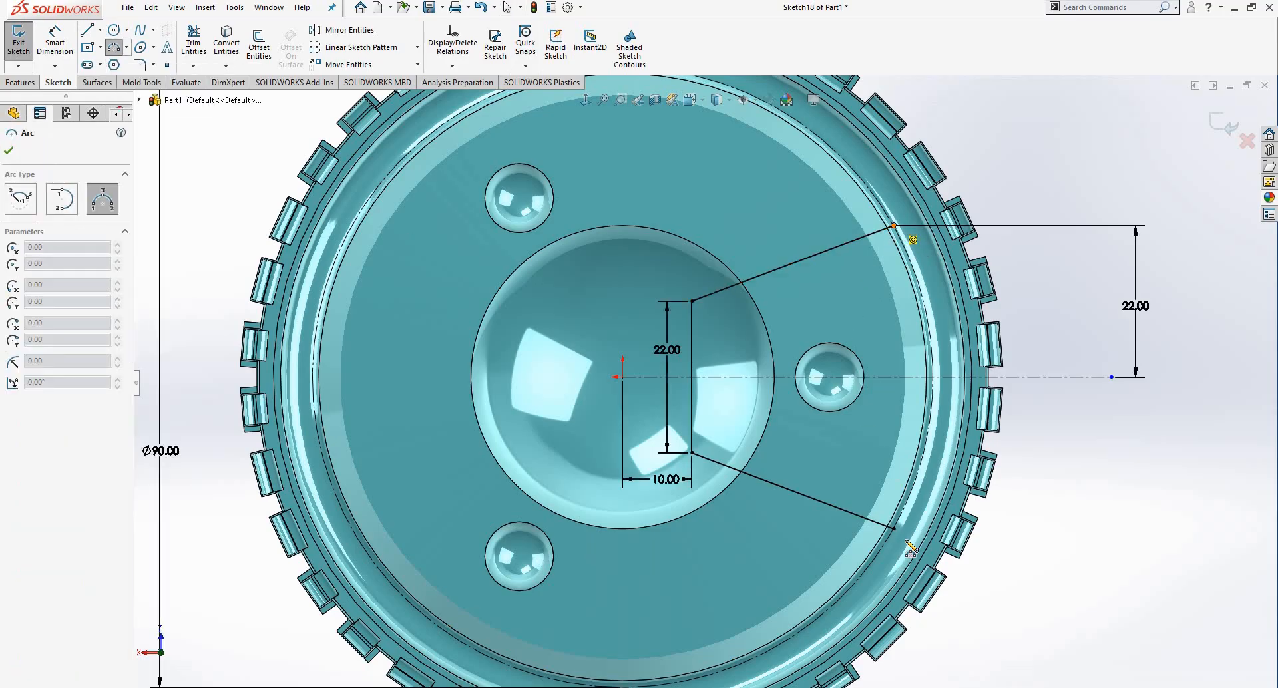
{"action": "left_click", "coordinate": [894, 529]}
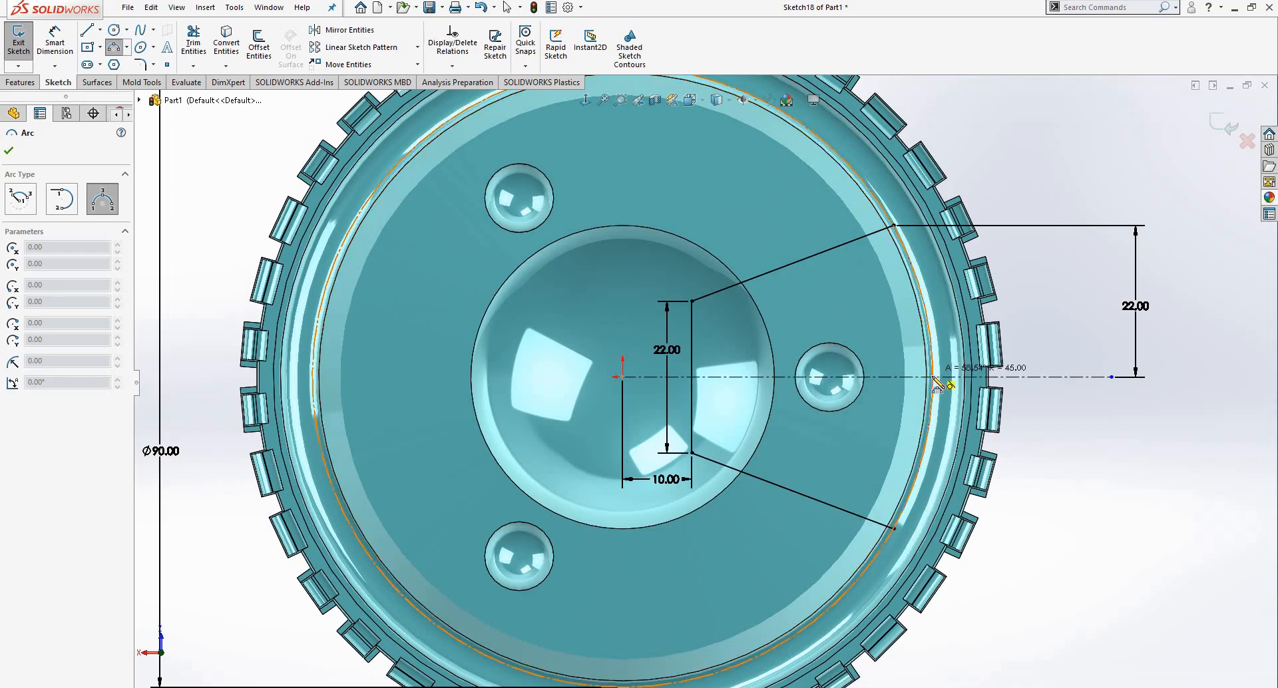
{"action": "left_click", "coordinate": [936, 377]}
{"action": "right_click", "coordinate": [934, 374]}
{"action": "left_click", "coordinate": [965, 389]}
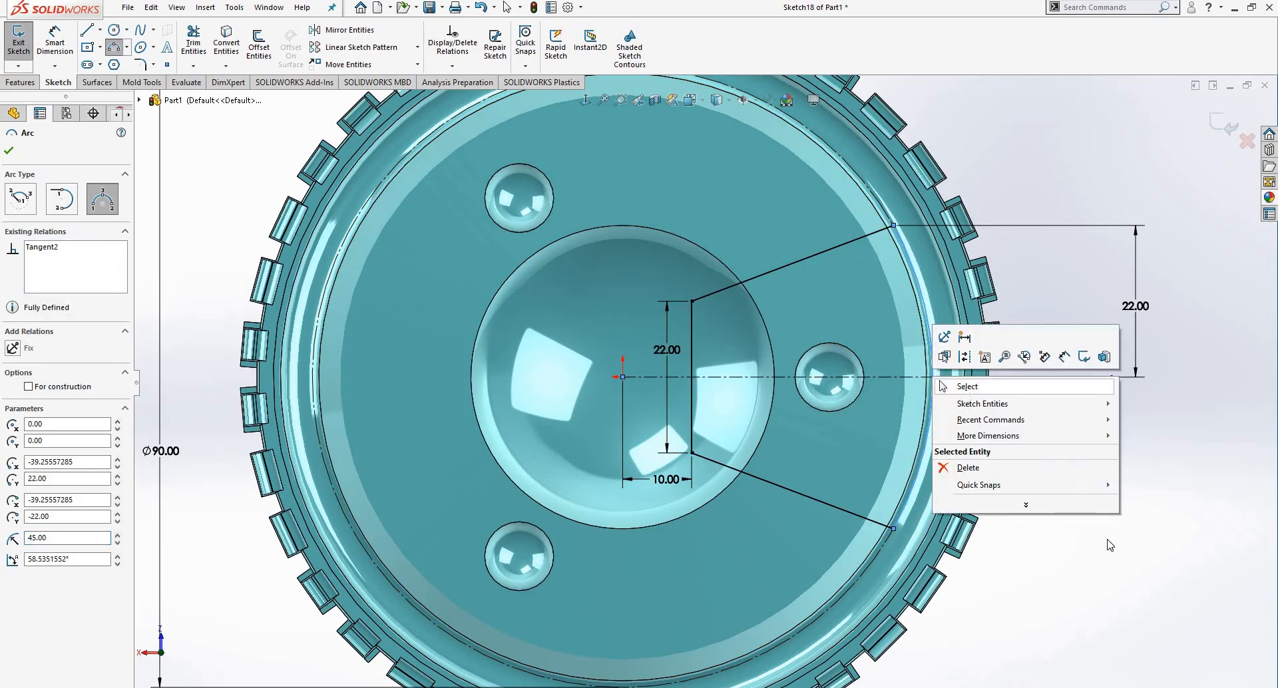
Step: Extrude the wedge profile 5.80 mm blind in the reversed direction as a separate body, without merging the result
{"action": "scroll", "coordinate": [859, 292], "scroll_direction": "up", "scroll_amount": 2}
{"action": "mouse_move", "coordinate": [858, 289]}
{"action": "middle_mouse_down"}
{"action": "mouse_move", "coordinate": [835, 170]}
{"action": "mouse_move", "coordinate": [822, 223]}
{"action": "middle_mouse_up"}
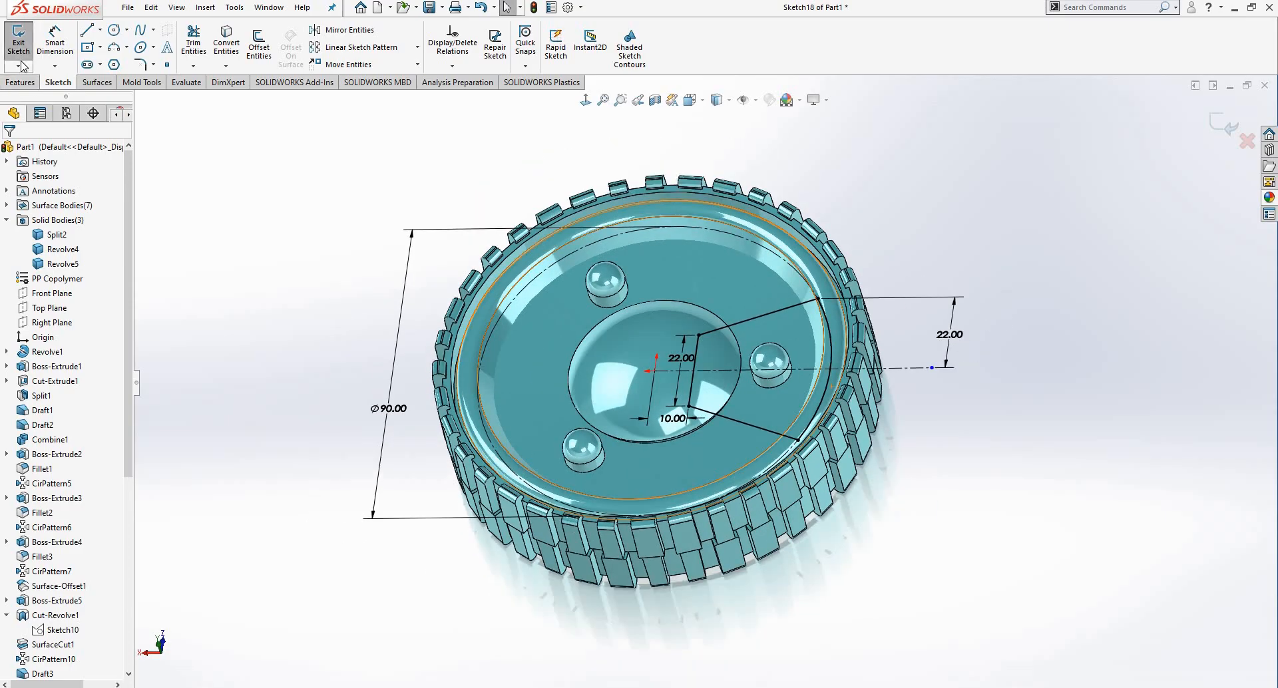
{"action": "left_click", "coordinate": [23, 83]}
{"action": "left_click", "coordinate": [20, 51]}
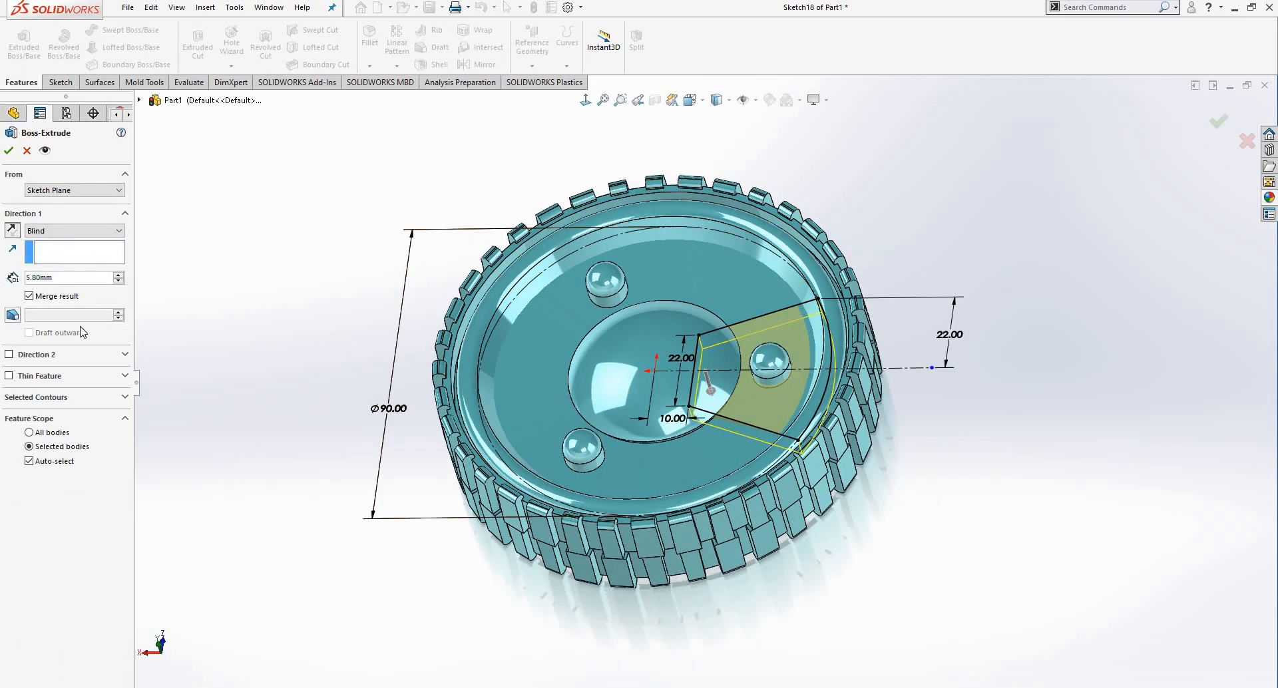
{"action": "left_click", "coordinate": [13, 231]}
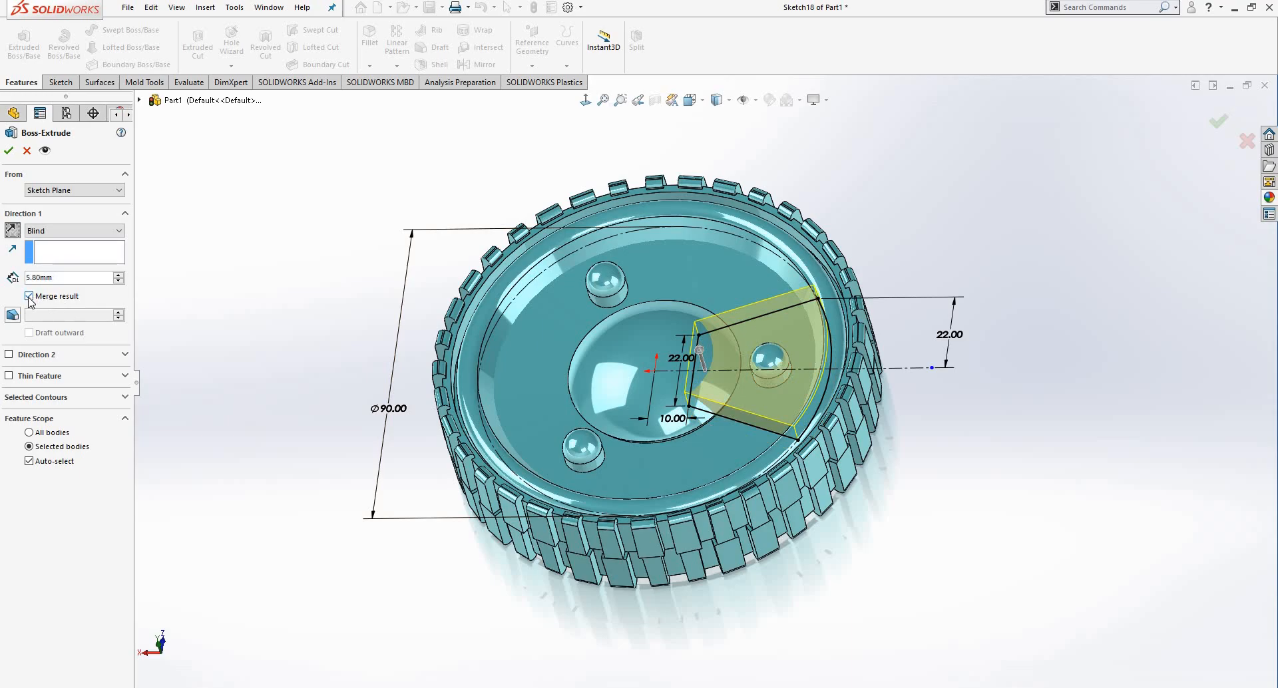
{"action": "left_click", "coordinate": [28, 296]}
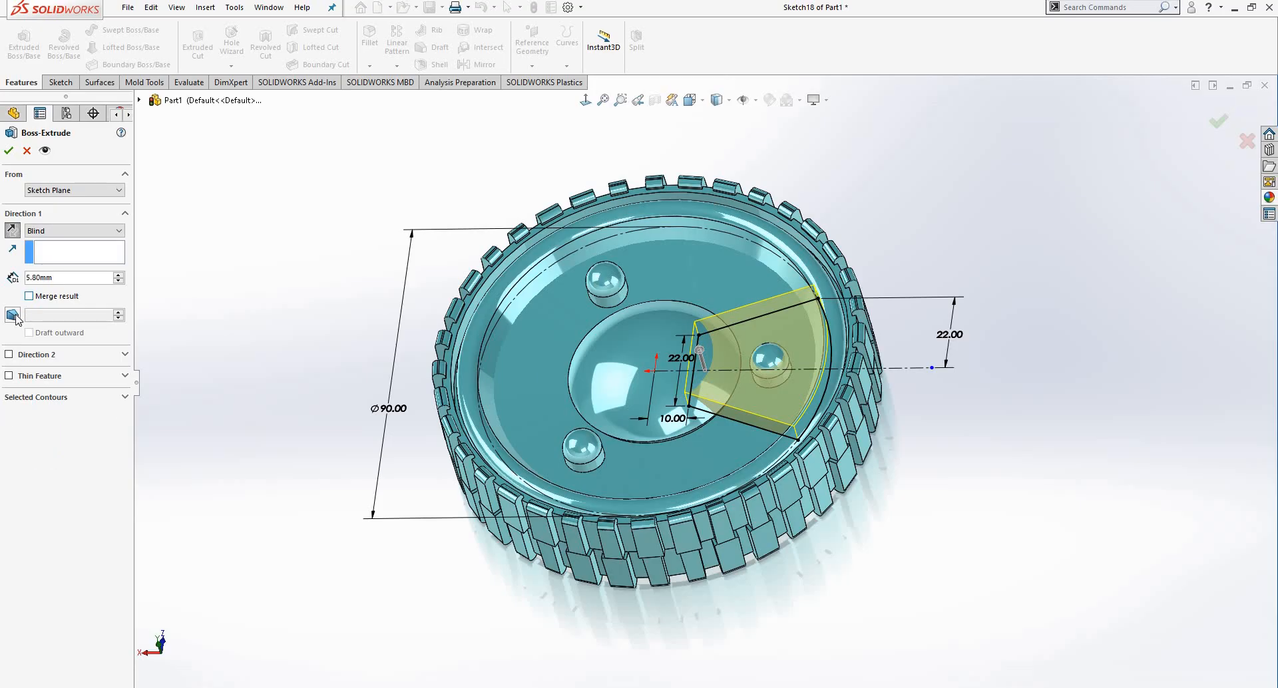
{"action": "left_click", "coordinate": [15, 316]}
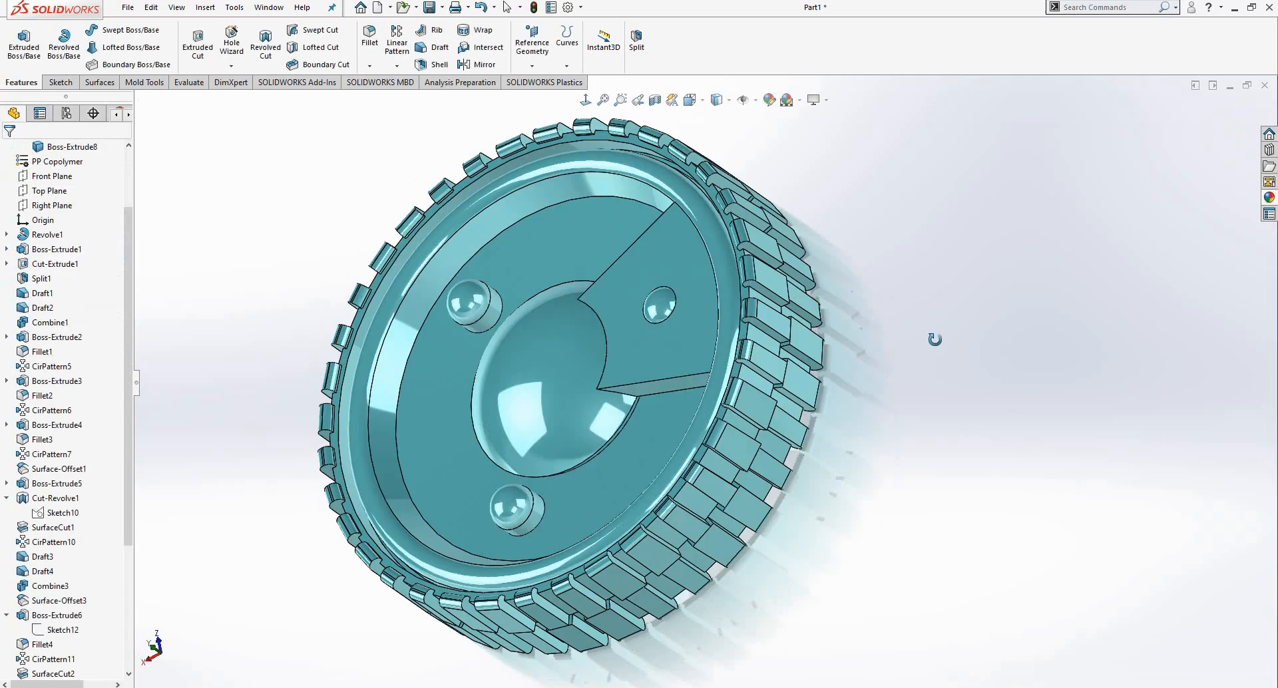
Step: Hide the treaded tyre and the inner disc with studs, keeping the rim, central dome and wedge displayed
{"action": "middle_click_drag", "start_coordinate": [933, 337], "coordinate": [858, 459]}
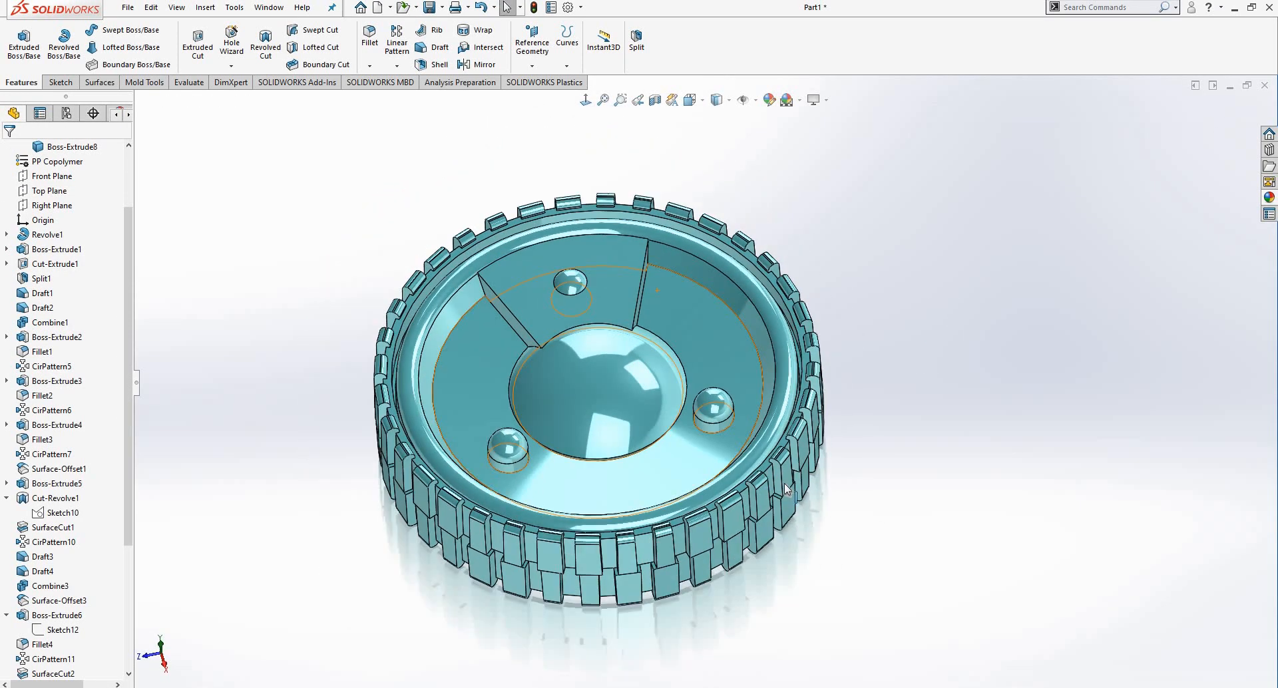
{"action": "left_click", "coordinate": [785, 477]}
{"action": "left_click", "coordinate": [845, 447]}
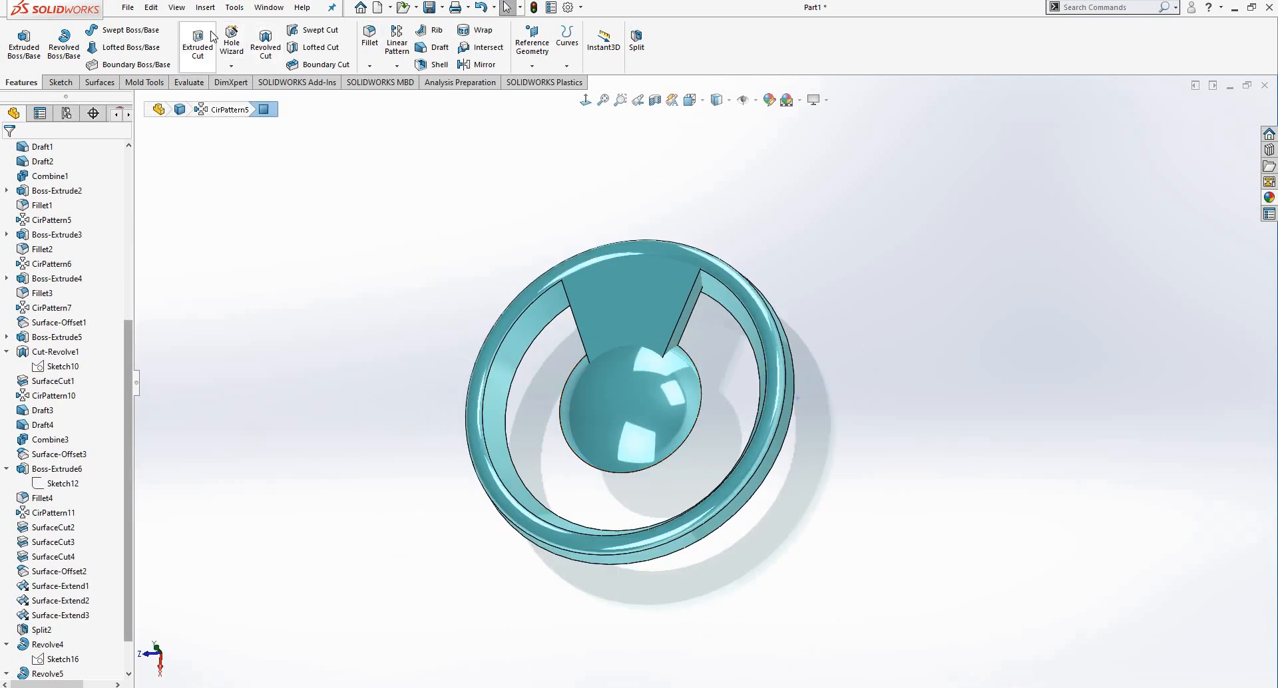
{"action": "left_click", "coordinate": [205, 7]}
{"action": "mouse_move", "coordinate": [230, 66]}
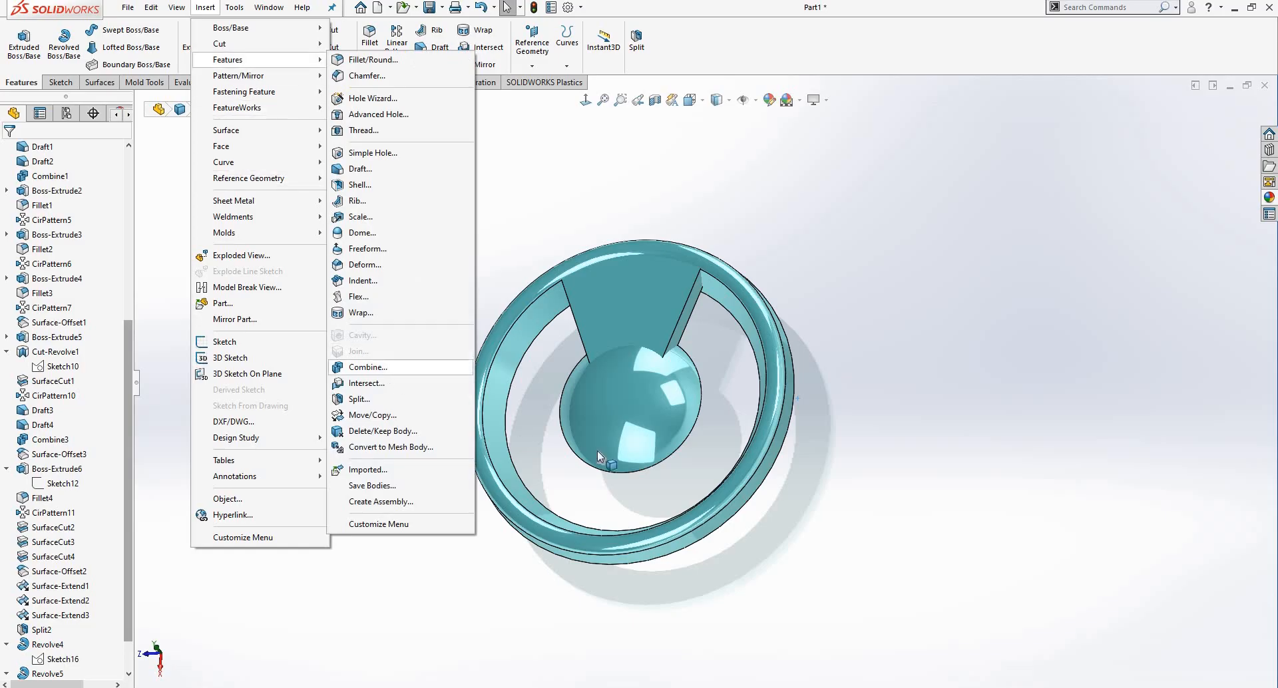
{"action": "left_click", "coordinate": [629, 436]}
{"action": "left_click", "coordinate": [657, 340]}
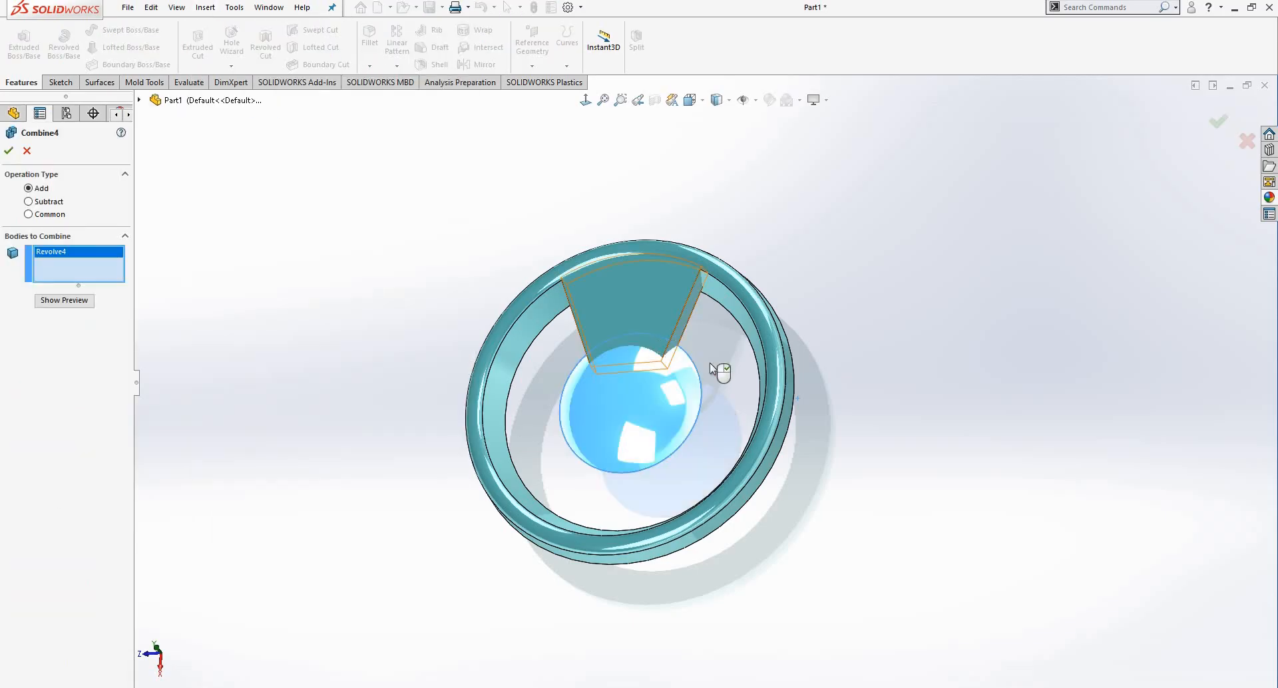
{"action": "left_click", "coordinate": [787, 382]}
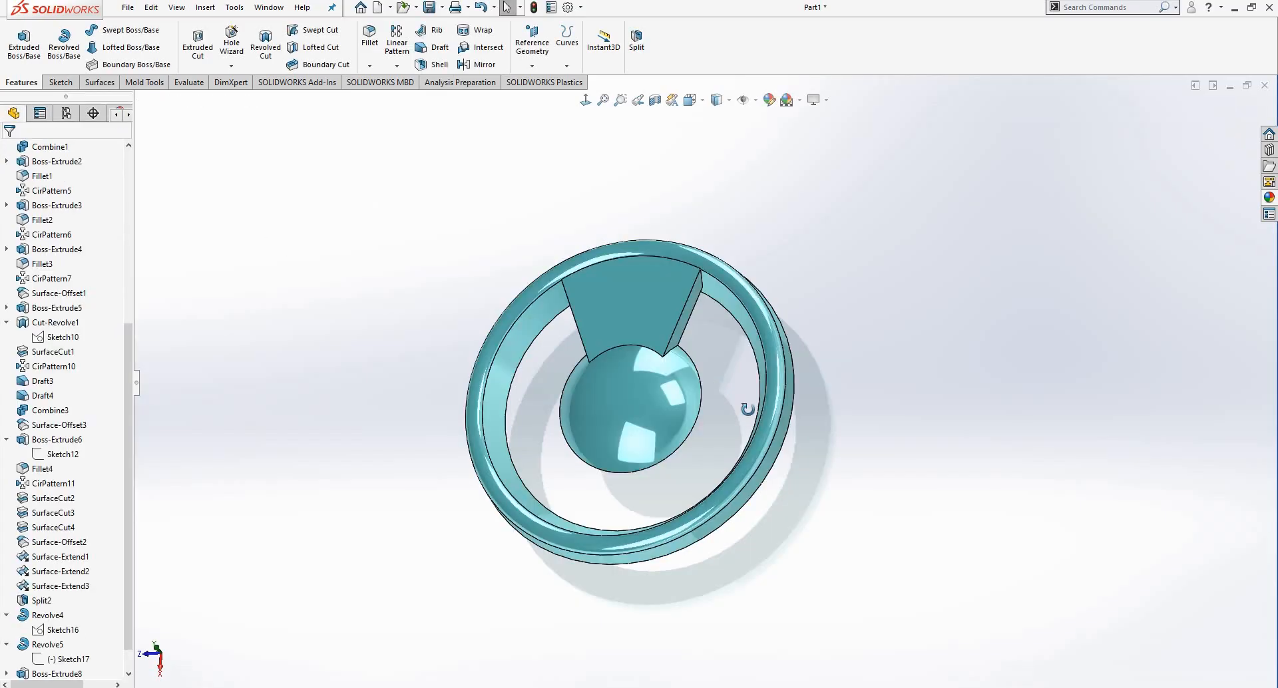
Step: Apply a dark green colour to the rim, central dome and wedge
{"action": "middle_click_drag", "start_coordinate": [801, 448], "coordinate": [775, 336]}
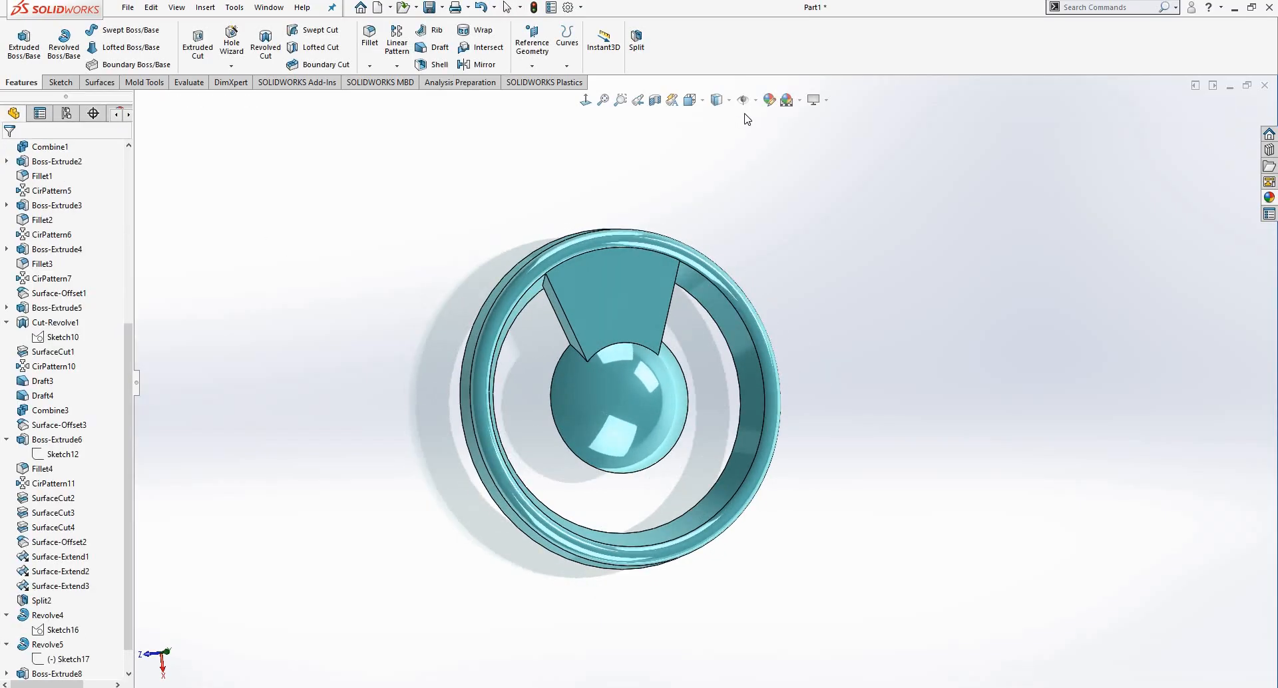
{"action": "left_click", "coordinate": [756, 310]}
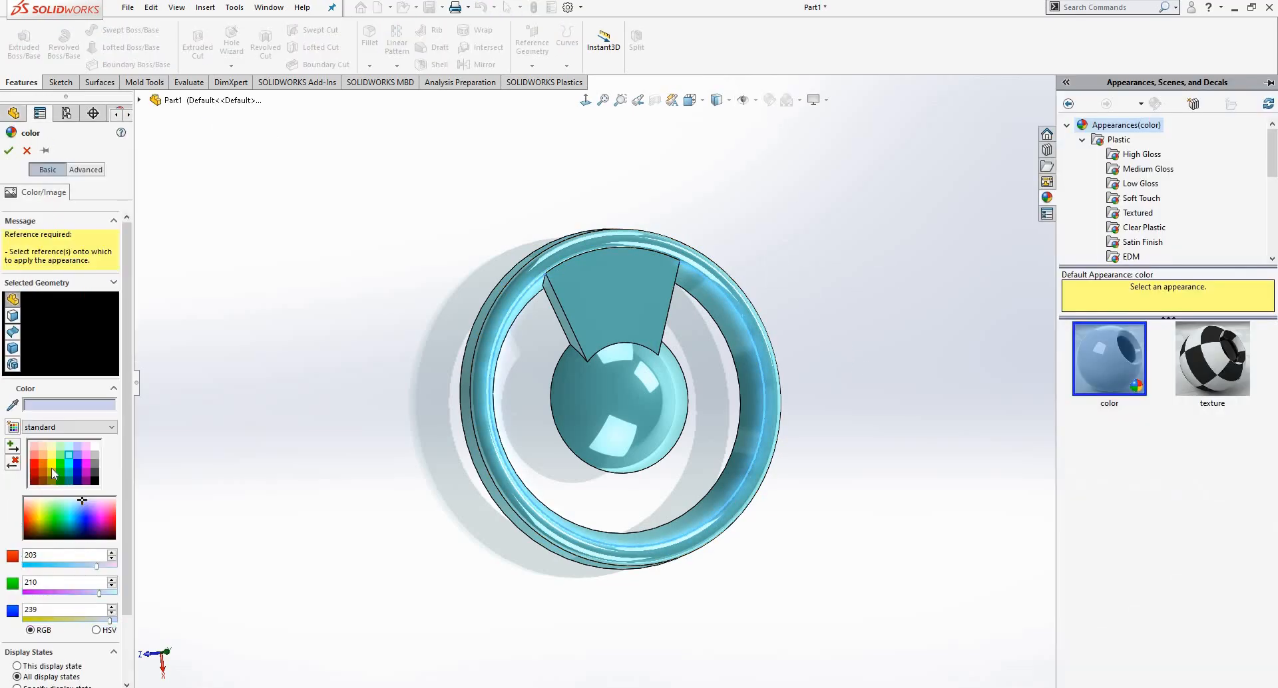
{"action": "left_click", "coordinate": [60, 471]}
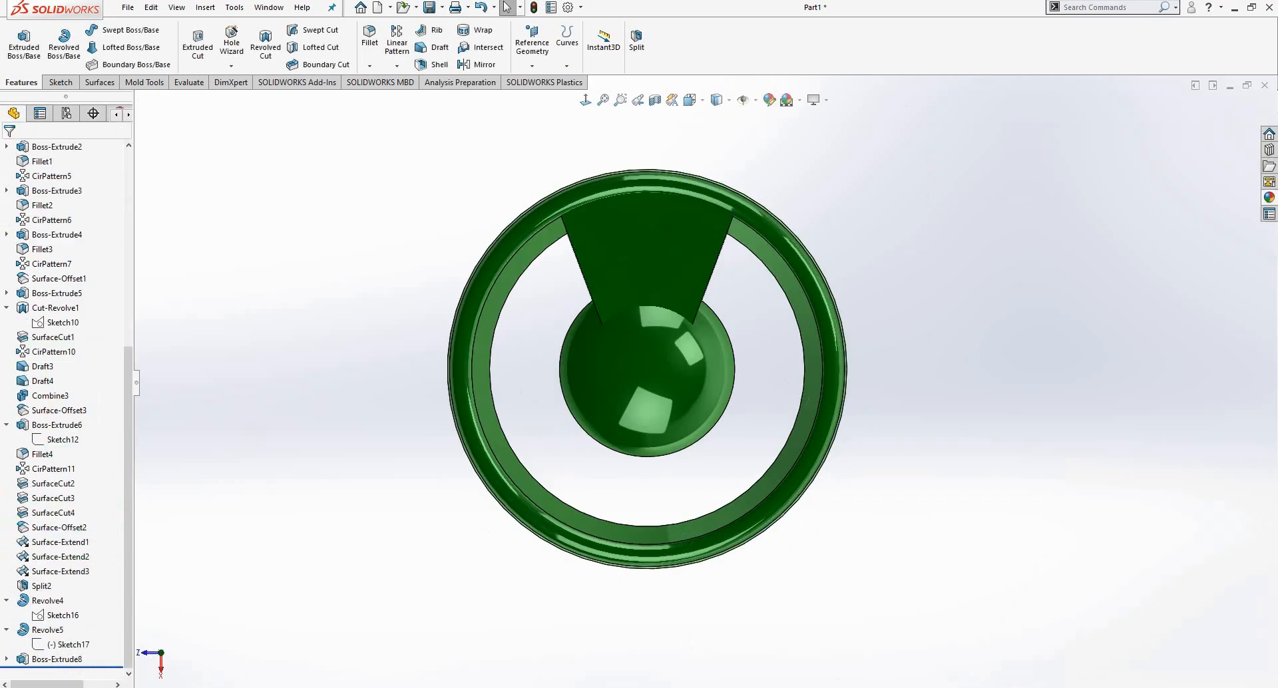
Step: Start a sketch on the wedge's flat face and convert its two sloped side edges into sketch lines
{"action": "scroll", "coordinate": [692, 468], "scroll_direction": "down", "scroll_amount": 3}
{"action": "scroll", "coordinate": [657, 266], "scroll_direction": "up", "scroll_amount": 2}
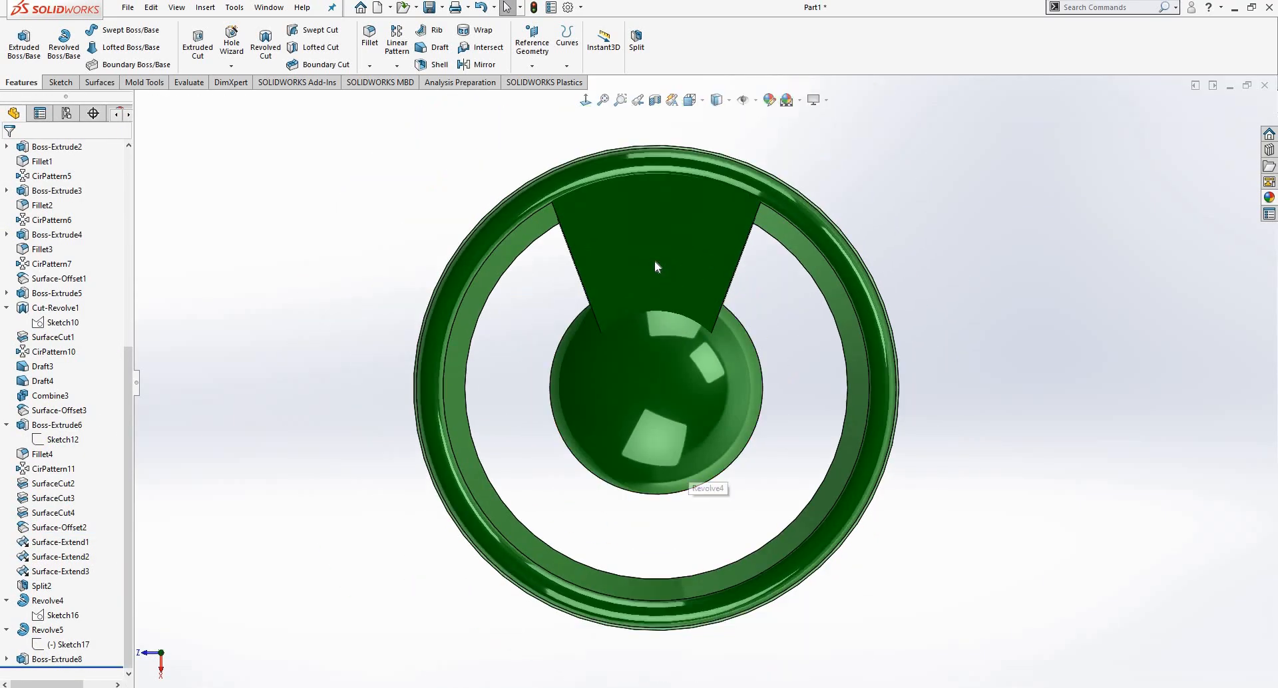
{"action": "scroll", "coordinate": [653, 261], "scroll_direction": "down", "scroll_amount": 4}
{"action": "left_click", "coordinate": [699, 242]}
{"action": "left_click", "coordinate": [711, 225]}
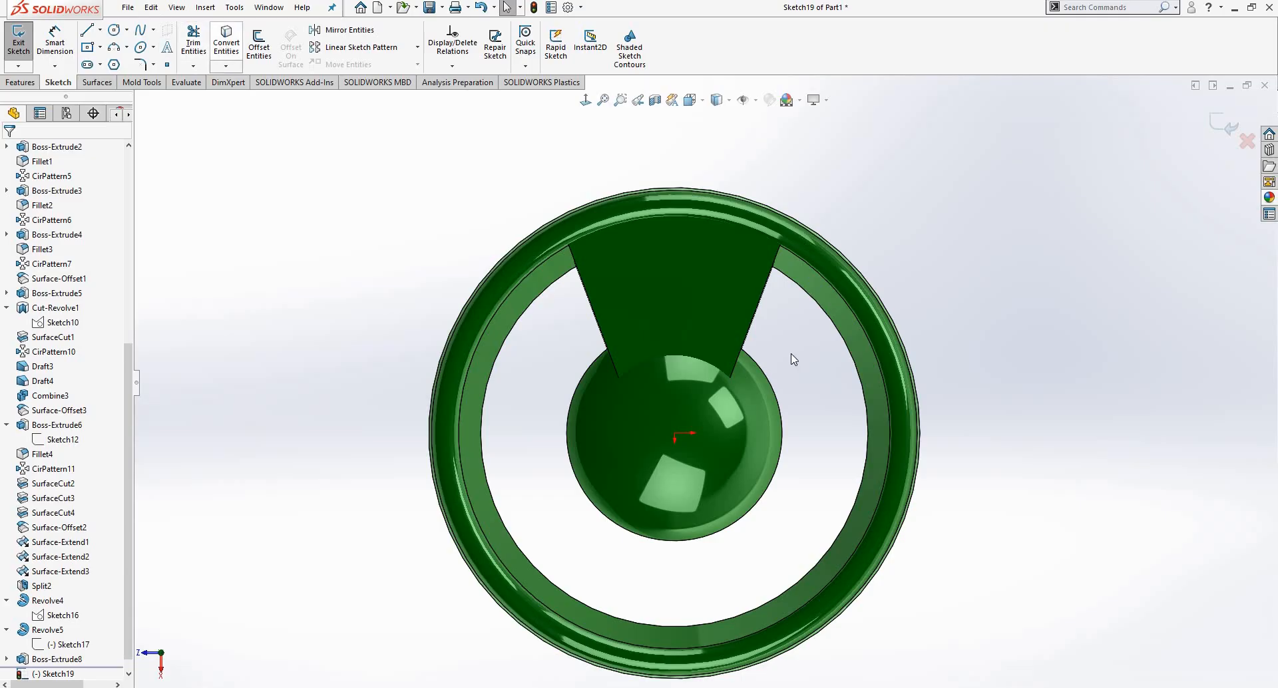
{"action": "left_click", "coordinate": [226, 42]}
{"action": "scroll", "coordinate": [640, 294], "scroll_direction": "down", "scroll_amount": 8}
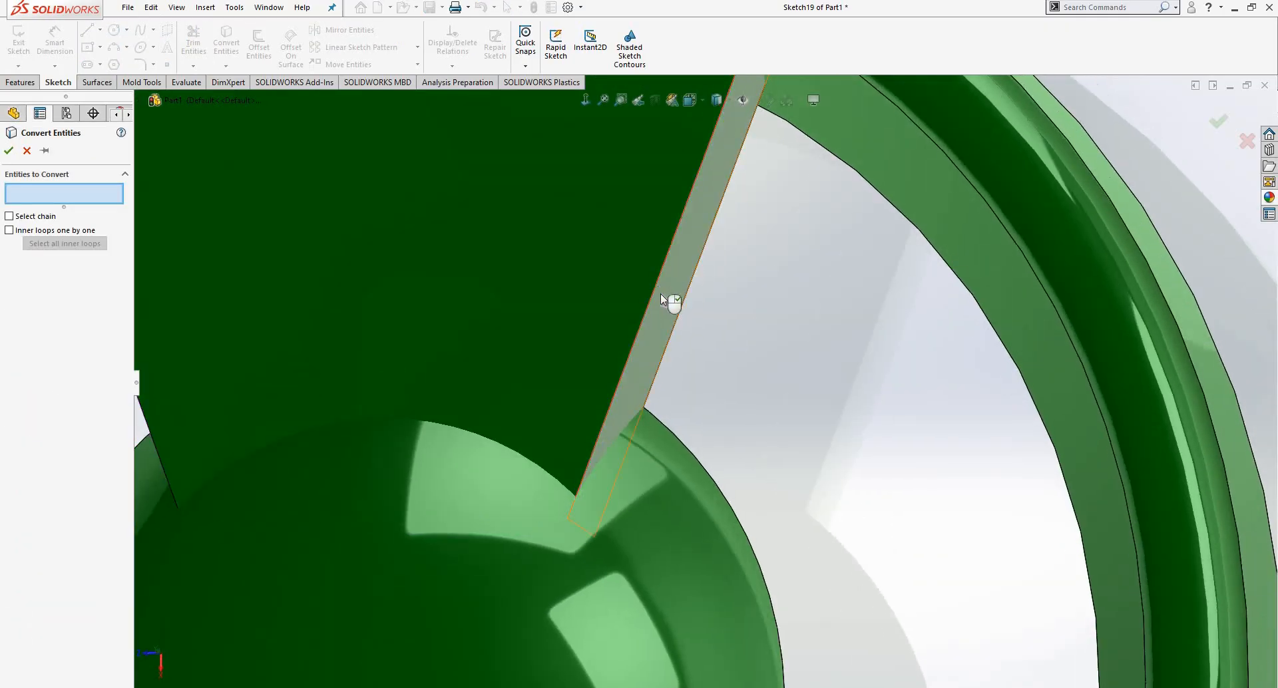
{"action": "left_click", "coordinate": [660, 294]}
{"action": "scroll", "coordinate": [409, 316], "scroll_direction": "up", "scroll_amount": 8}
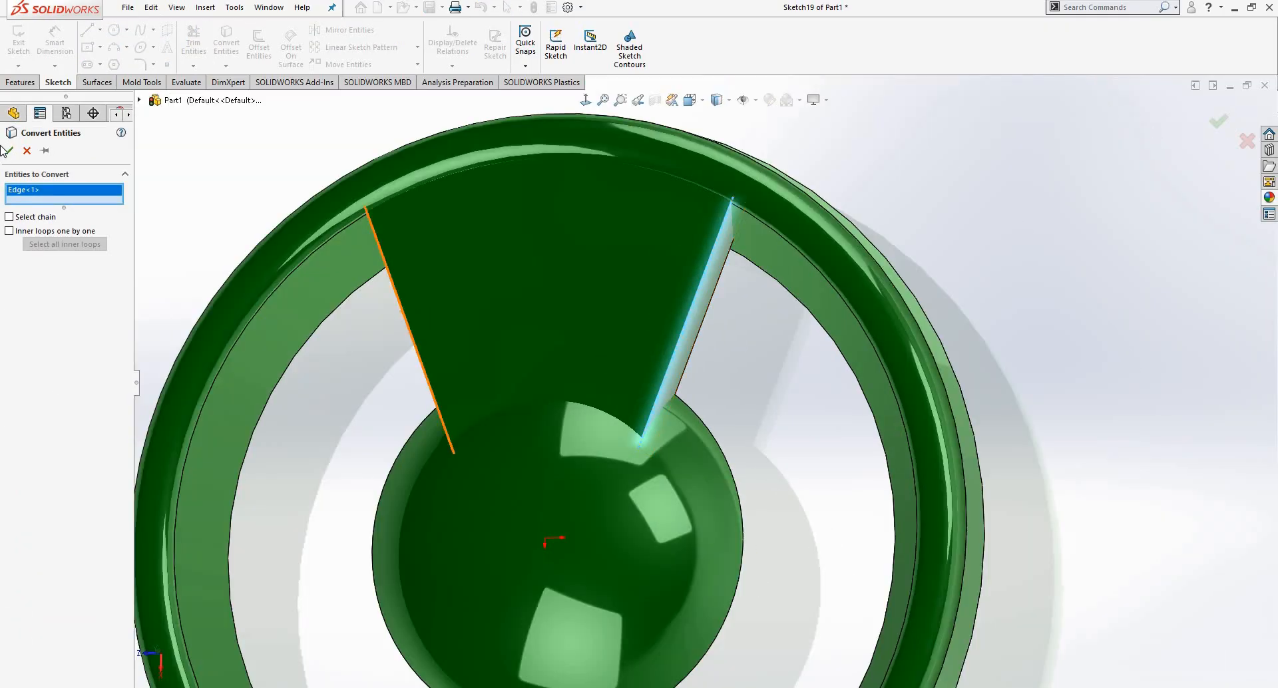
{"action": "left_click", "coordinate": [403, 310]}
{"action": "left_click", "coordinate": [8, 150]}
{"action": "scroll", "coordinate": [586, 113], "scroll_direction": "up", "scroll_amount": 4}
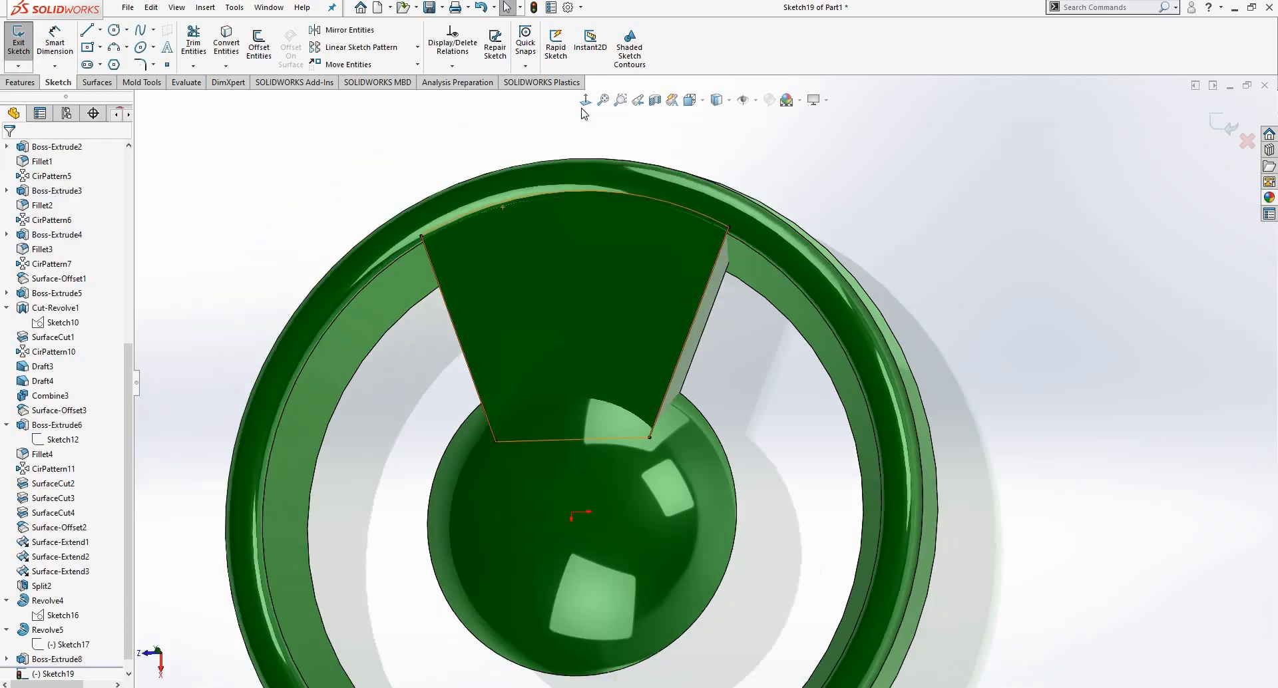
Step: Offset the upper sloped line 1.50 mm towards the inside of the wedge
{"action": "left_click", "coordinate": [585, 101]}
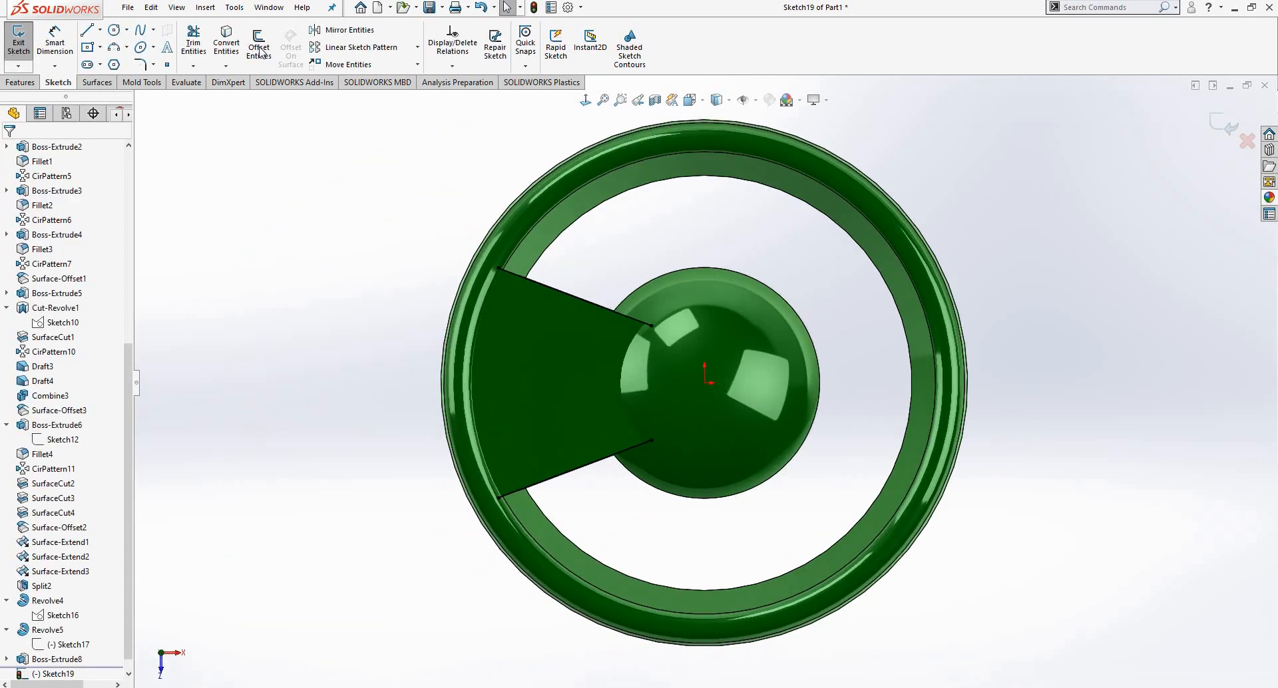
{"action": "scroll", "coordinate": [613, 305], "scroll_direction": "down", "scroll_amount": 4}
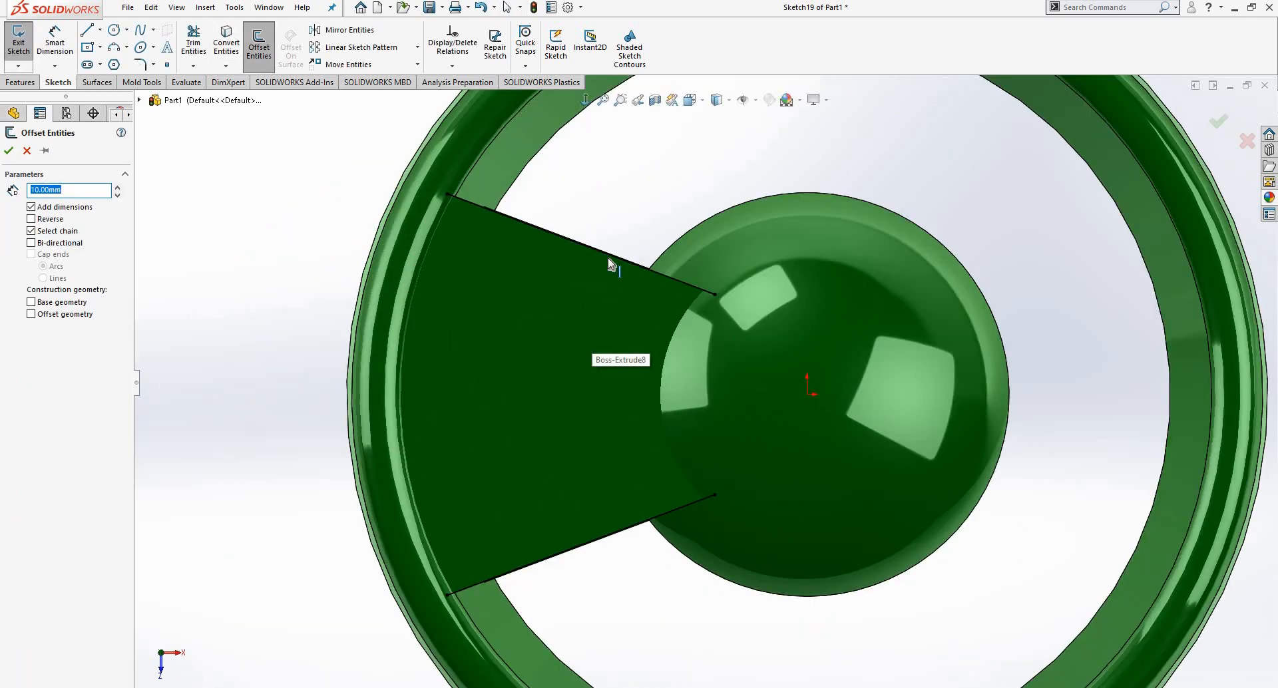
{"action": "left_click", "coordinate": [584, 291]}
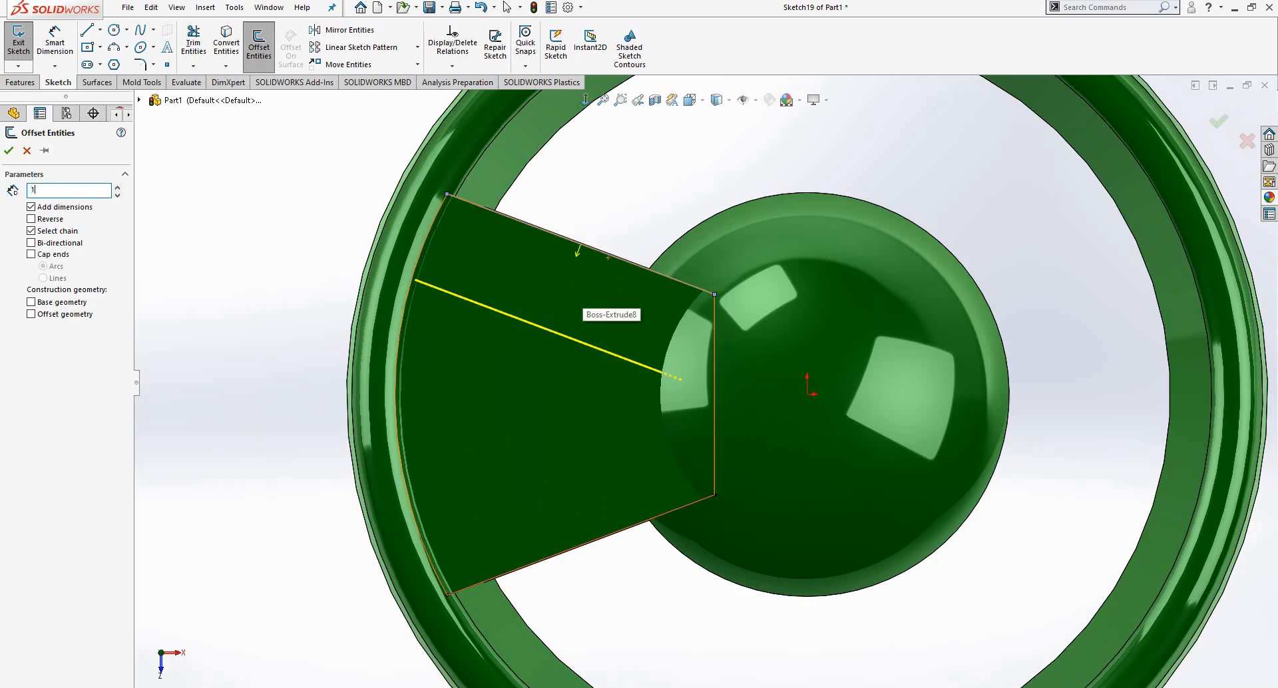
{"action": "key", "text": "Return"}
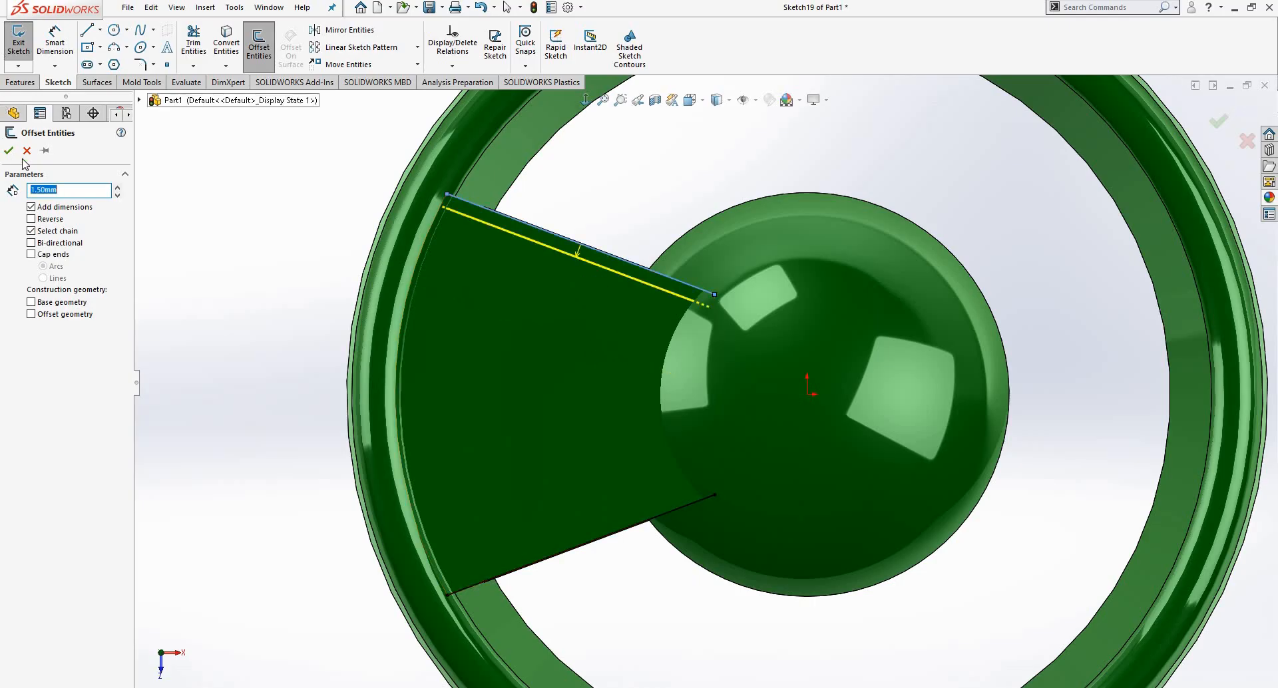
{"action": "key", "text": "Return"}
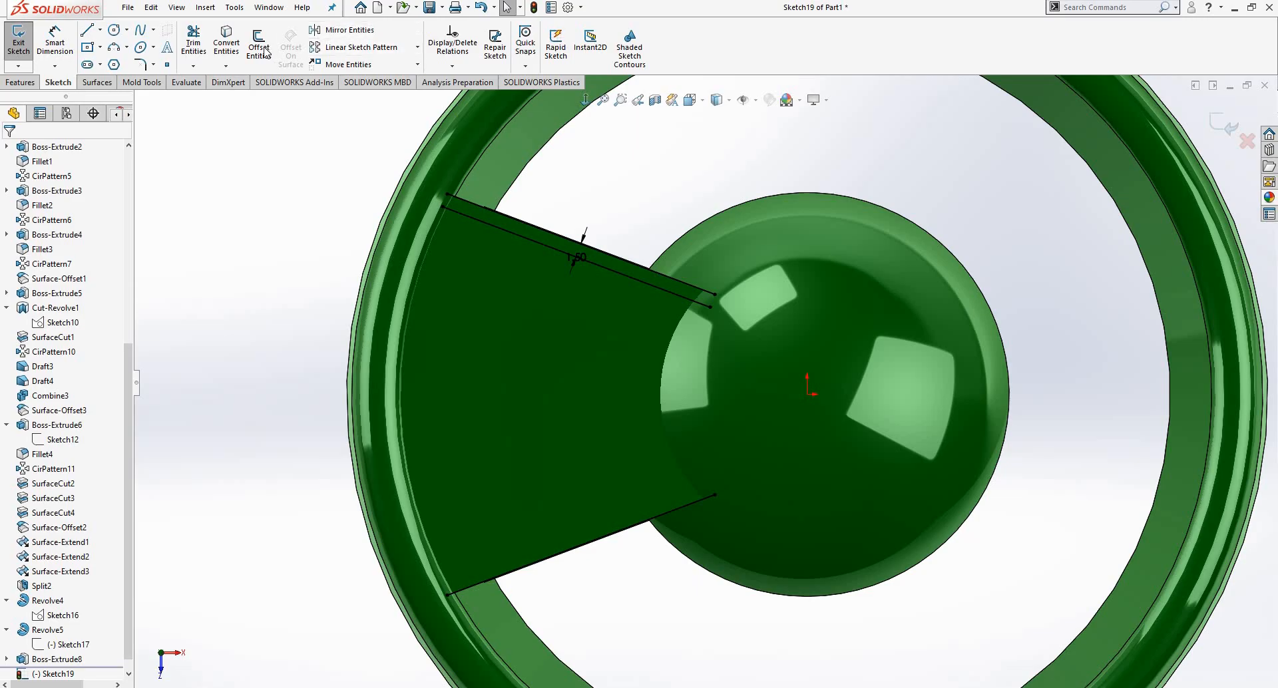
Step: Offset the lower sloped line 1.50 mm towards the inside of the wedge
{"action": "middle_click_drag", "start_coordinate": [596, 540], "coordinate": [644, 496]}
{"action": "scroll", "coordinate": [646, 486], "scroll_direction": "up", "scroll_amount": 1}
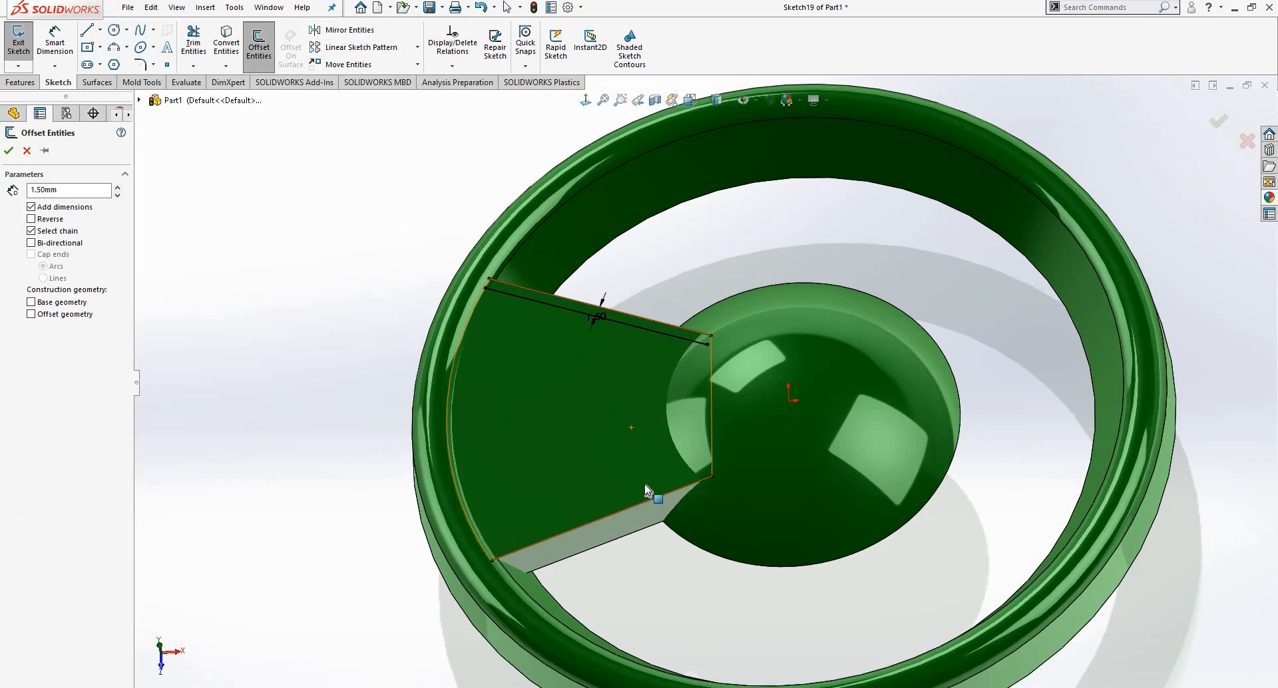
{"action": "scroll", "coordinate": [645, 471], "scroll_direction": "down", "scroll_amount": 4}
{"action": "left_click", "coordinate": [643, 472]}
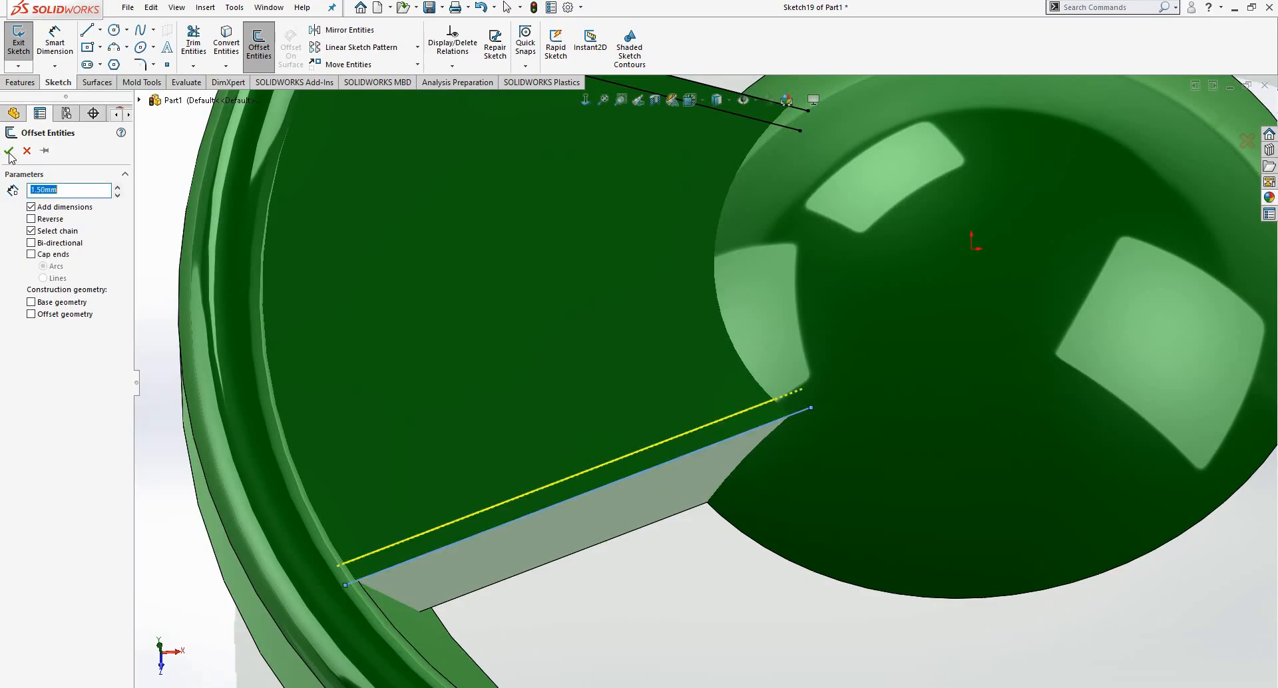
{"action": "left_click", "coordinate": [9, 153]}
Step: Close the hub-side end of the lower offset strip with a short line between its two endpoints
{"action": "scroll", "coordinate": [578, 106], "scroll_direction": "up", "scroll_amount": 6}
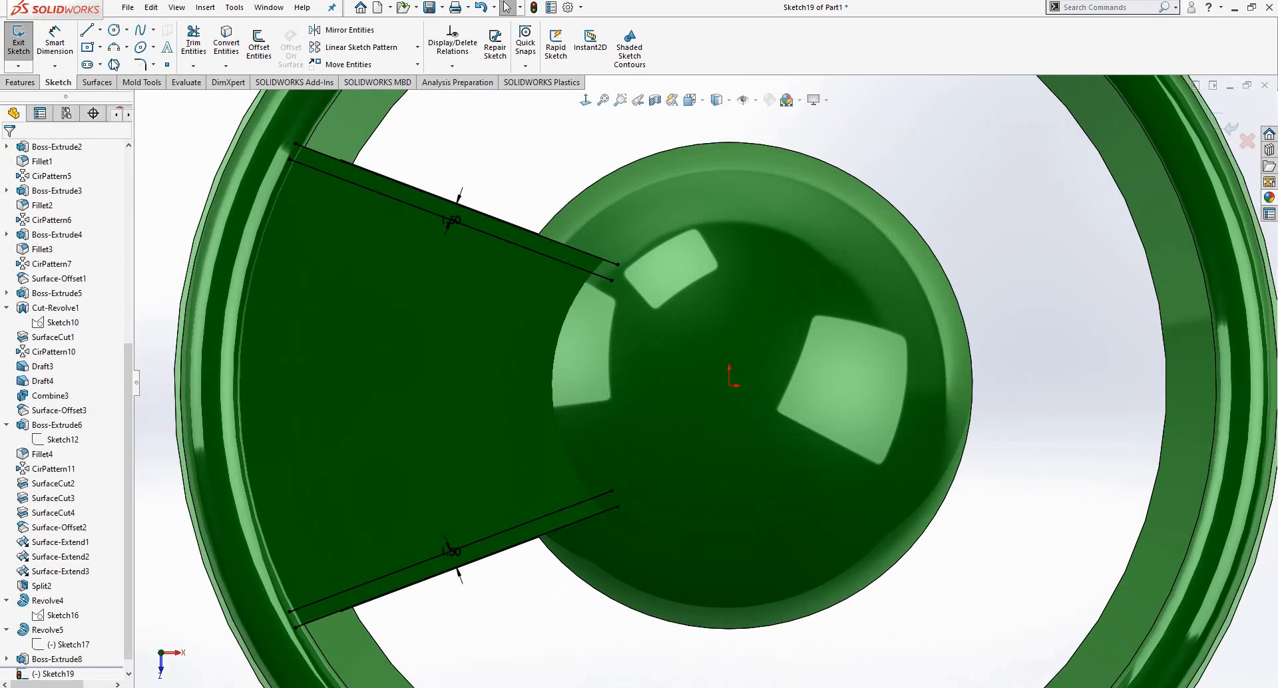
{"action": "scroll", "coordinate": [669, 558], "scroll_direction": "down", "scroll_amount": 4}
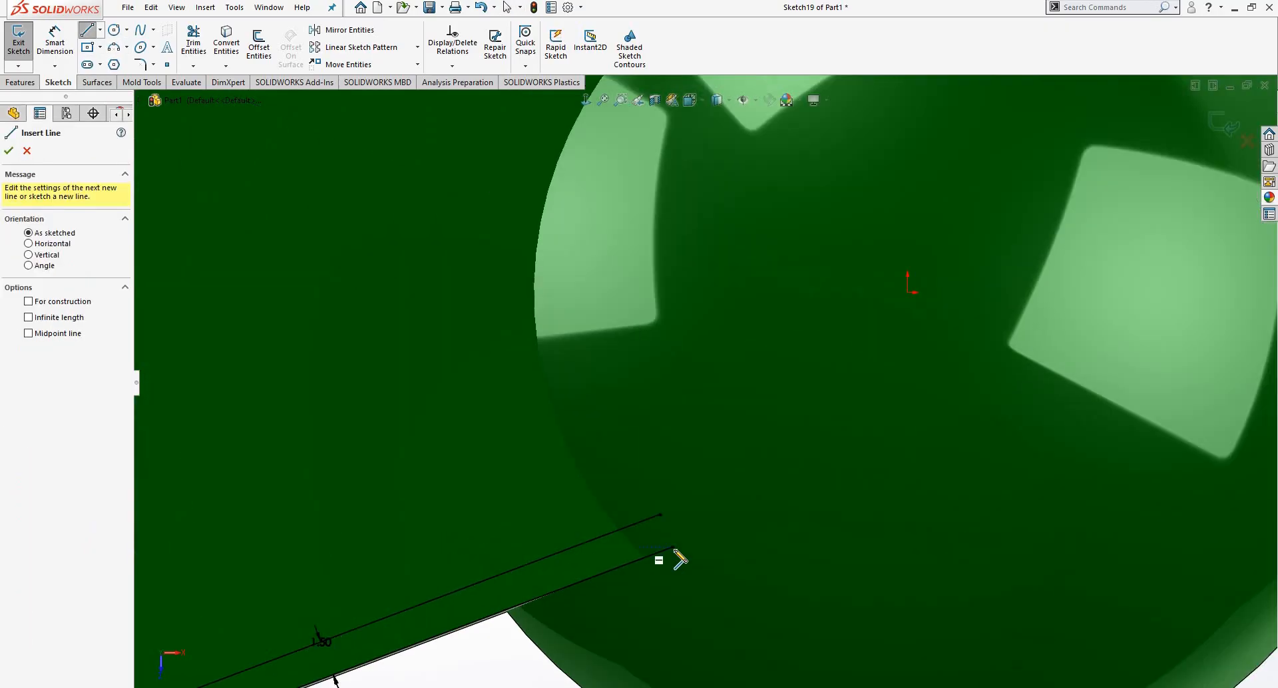
{"action": "left_click", "coordinate": [673, 548]}
{"action": "left_click", "coordinate": [663, 516]}
{"action": "right_click", "coordinate": [705, 525]}
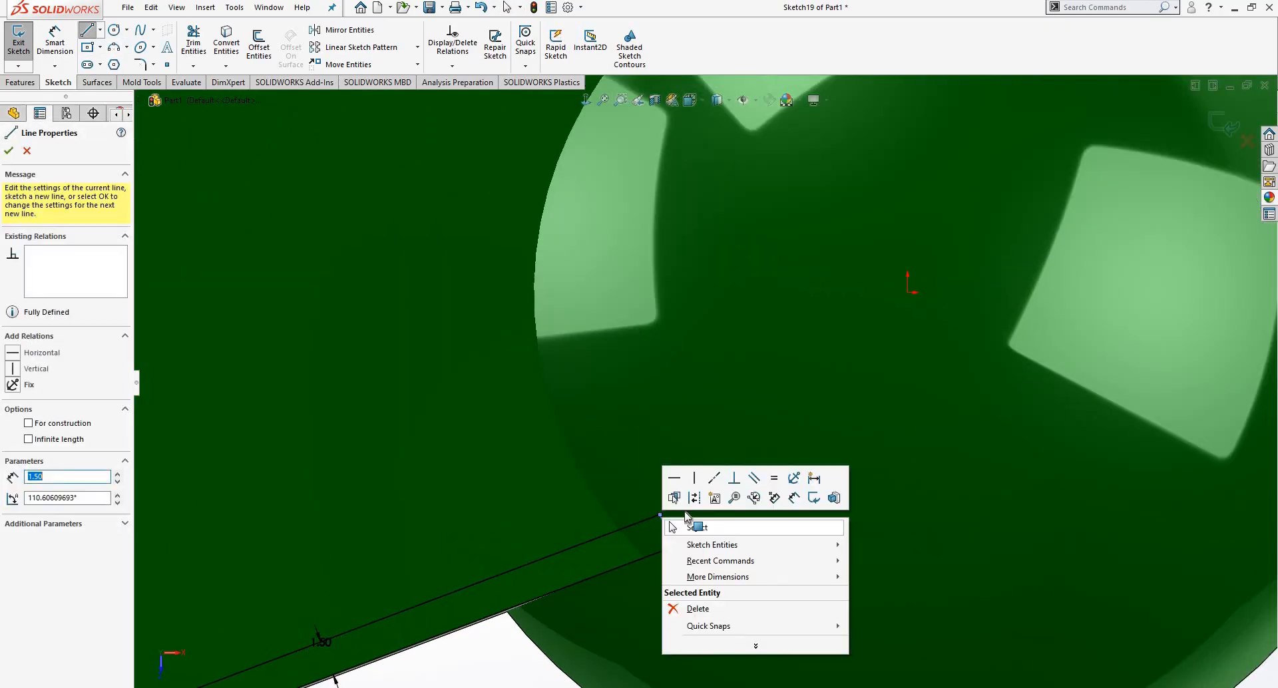
{"action": "left_click", "coordinate": [694, 523]}
{"action": "scroll", "coordinate": [193, 108], "scroll_direction": "up", "scroll_amount": 5}
Step: Close the hub-side and rim-side ends of the upper offset strip with short lines between the paired endpoints
{"action": "left_click", "coordinate": [85, 30]}
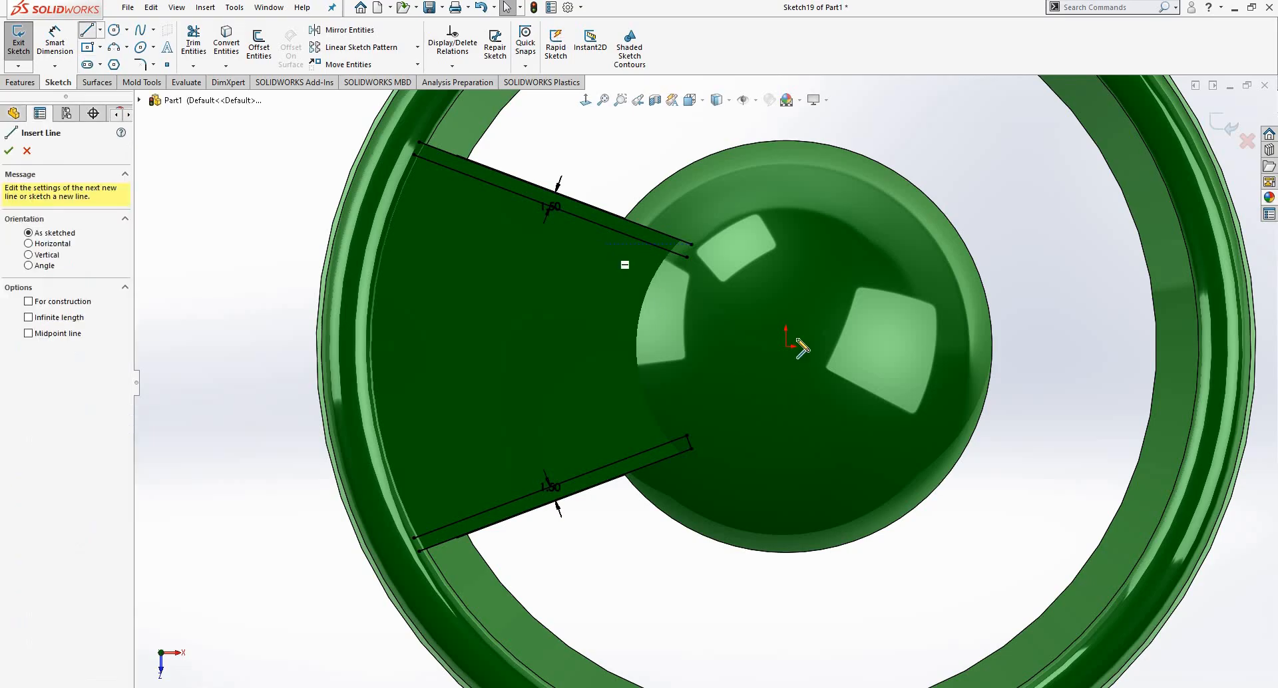
{"action": "scroll", "coordinate": [623, 256], "scroll_direction": "down", "scroll_amount": 4}
{"action": "left_click", "coordinate": [805, 293]}
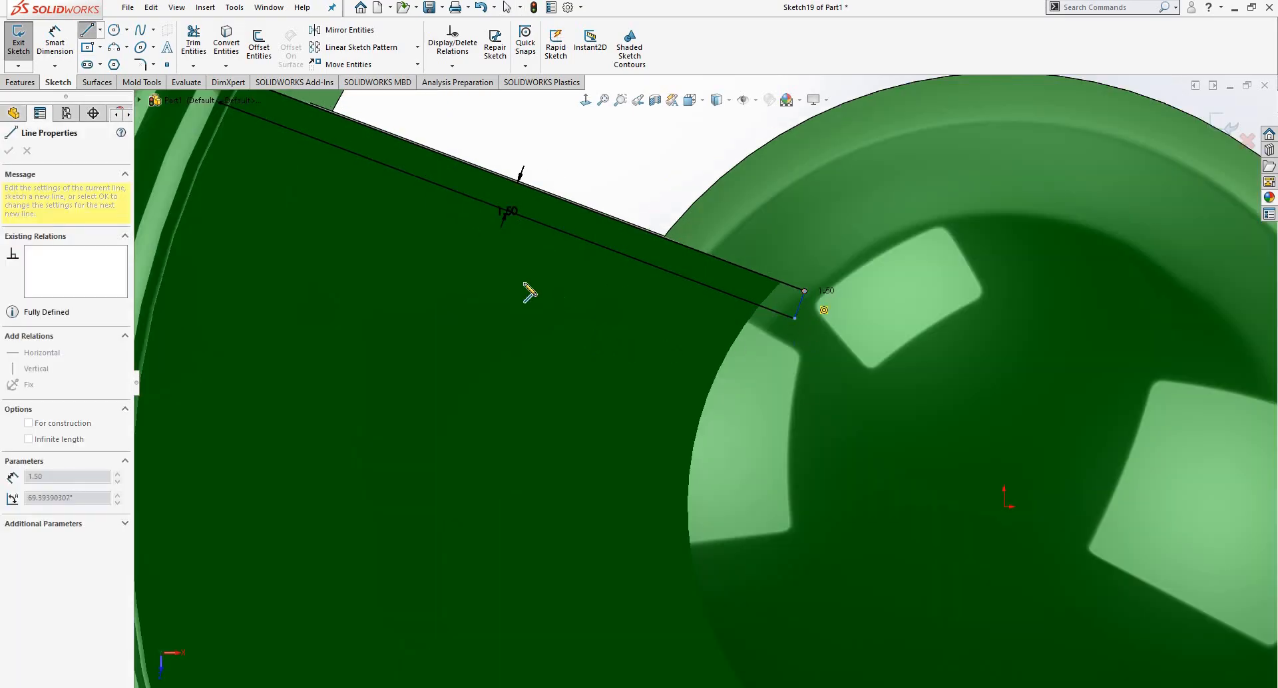
{"action": "scroll", "coordinate": [419, 210], "scroll_direction": "down", "scroll_amount": 2}
{"action": "left_click", "coordinate": [436, 183]}
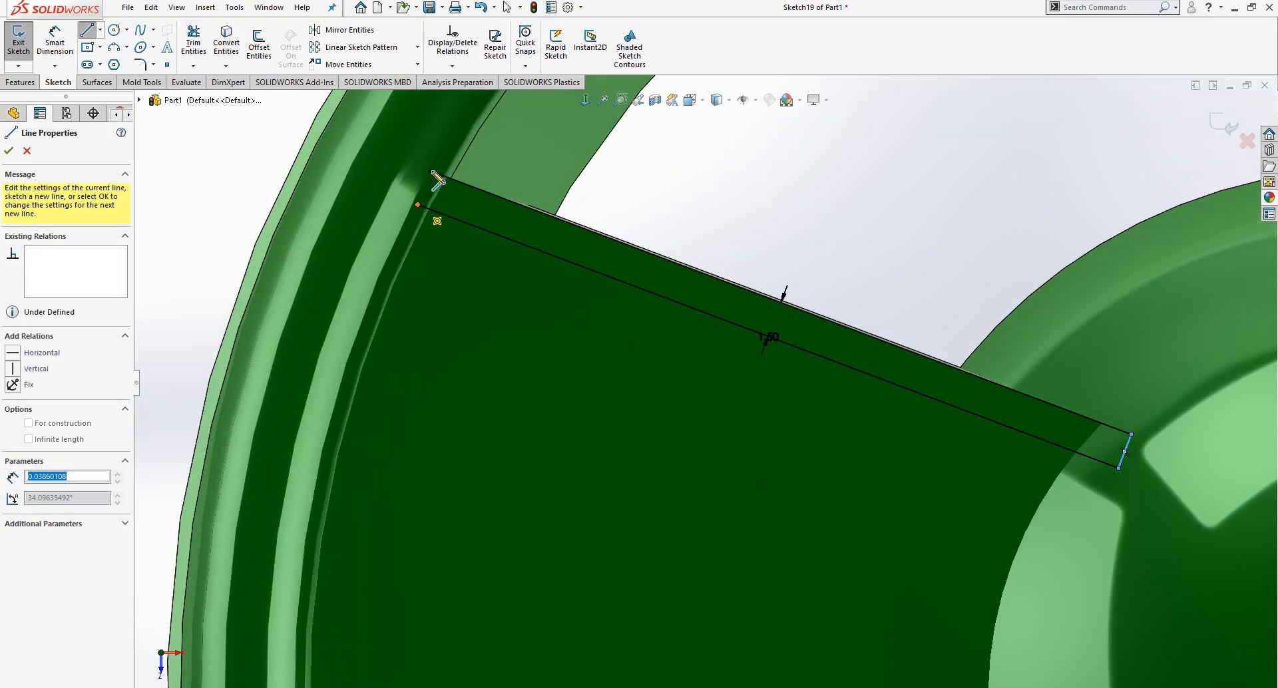
{"action": "scroll", "coordinate": [680, 581], "scroll_direction": "up", "scroll_amount": 3}
{"action": "scroll", "coordinate": [639, 626], "scroll_direction": "down", "scroll_amount": 4}
{"action": "scroll", "coordinate": [699, 466], "scroll_direction": "up", "scroll_amount": 4}
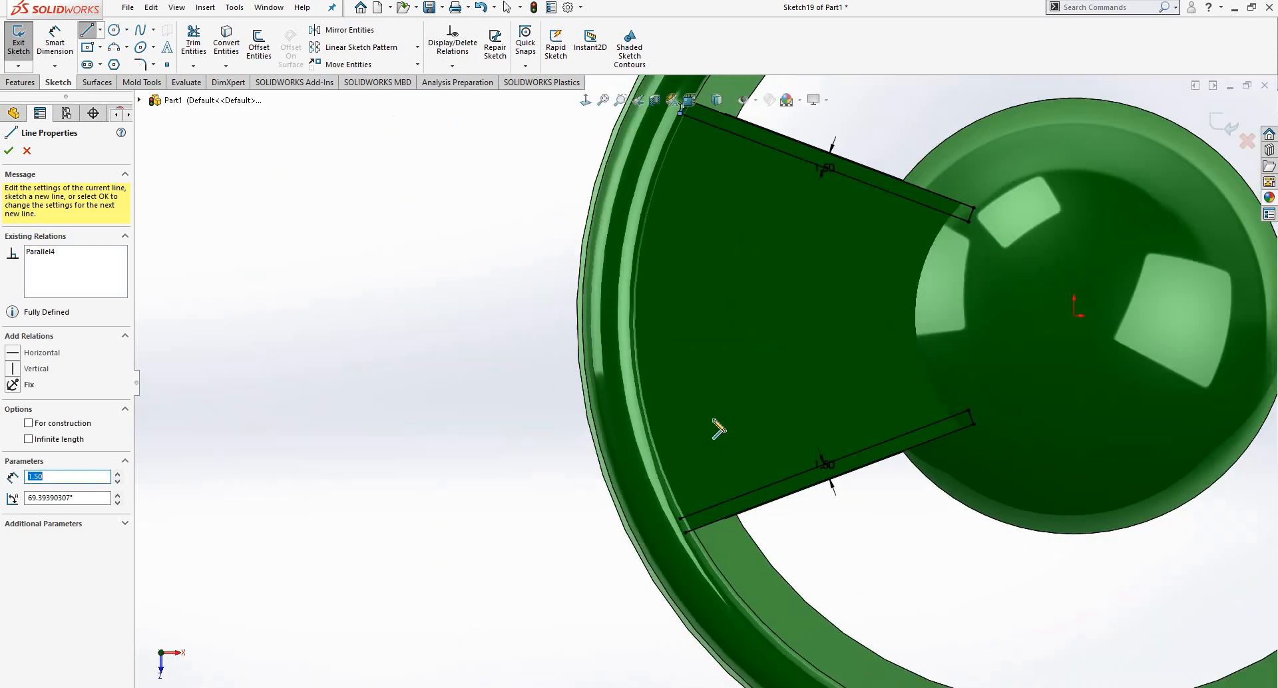
Step: Close the rim-side end of the lower offset strip with a short line between its two endpoints
{"action": "scroll", "coordinate": [710, 426], "scroll_direction": "down", "scroll_amount": 4}
{"action": "left_click", "coordinate": [707, 422]}
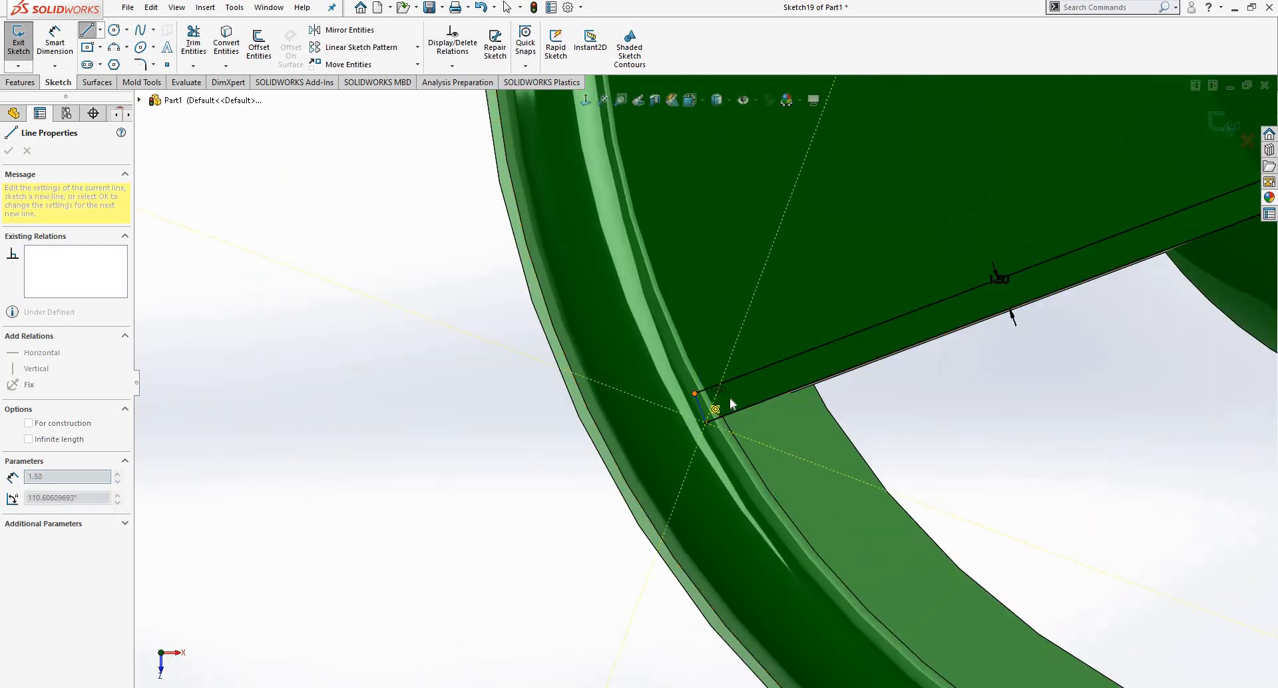
{"action": "left_click", "coordinate": [696, 394]}
{"action": "key", "text": "Escape"}
Step: Extrude both closed side strips 2.5 mm upward from the spoke face with a 1° inward draft
{"action": "scroll", "coordinate": [803, 359], "scroll_direction": "up", "scroll_amount": 7}
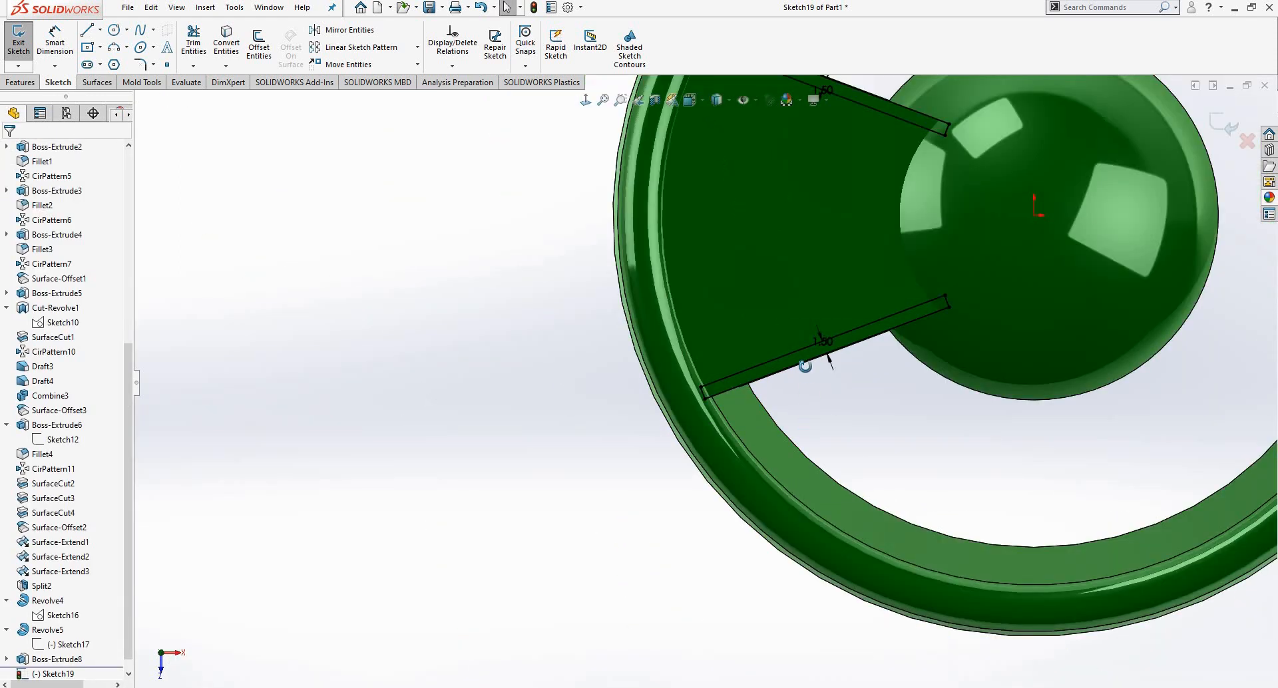
{"action": "middle_click_drag", "start_coordinate": [463, 292], "coordinate": [439, 207]}
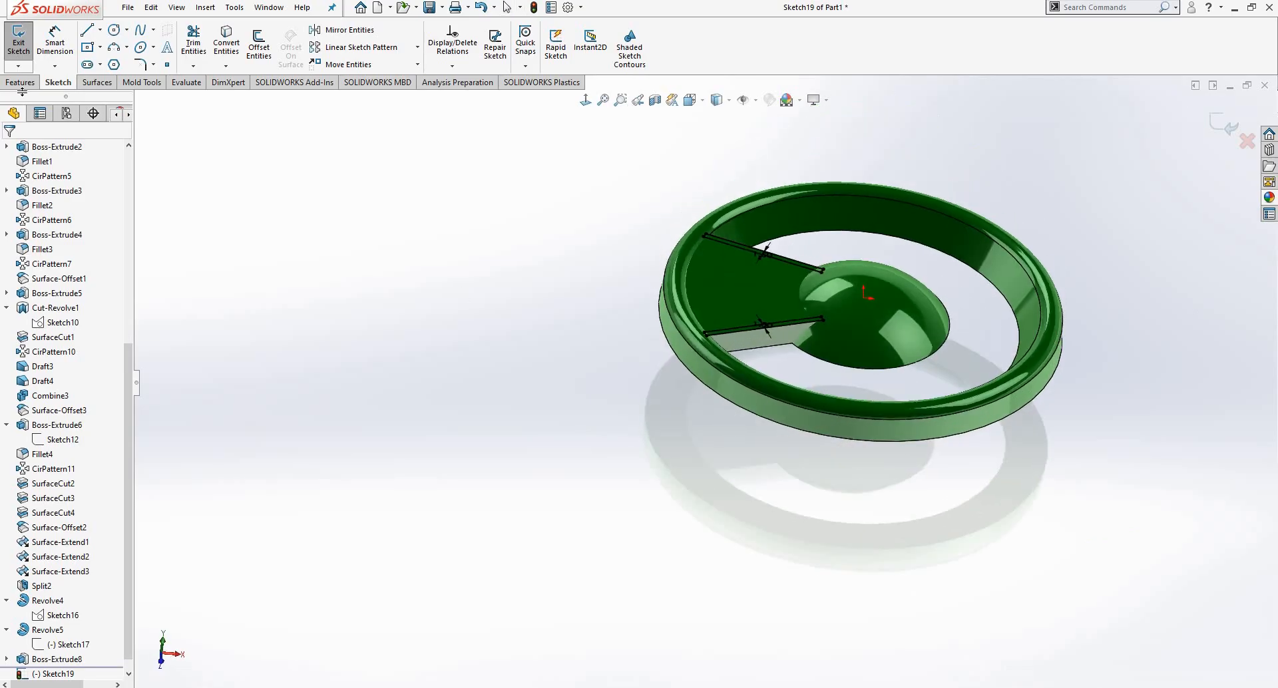
{"action": "left_click", "coordinate": [25, 50]}
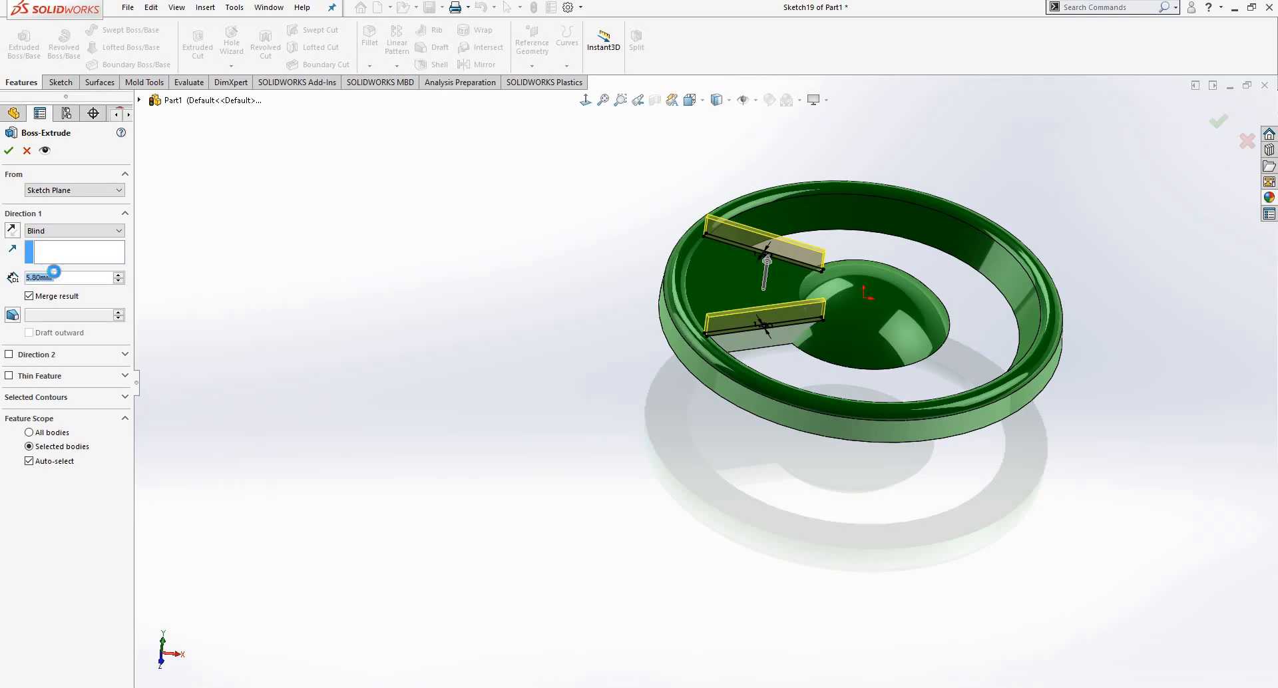
{"action": "type", "text": "2.5"}
{"action": "key", "text": "Return"}
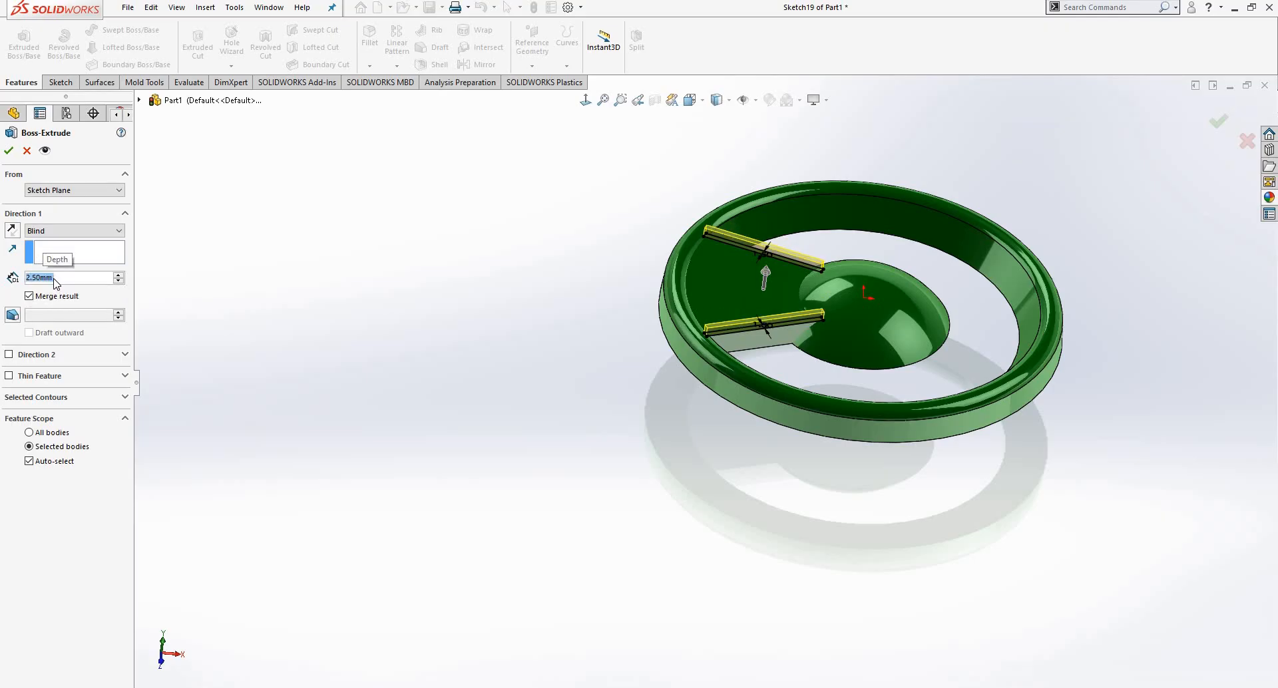
{"action": "left_click", "coordinate": [12, 315]}
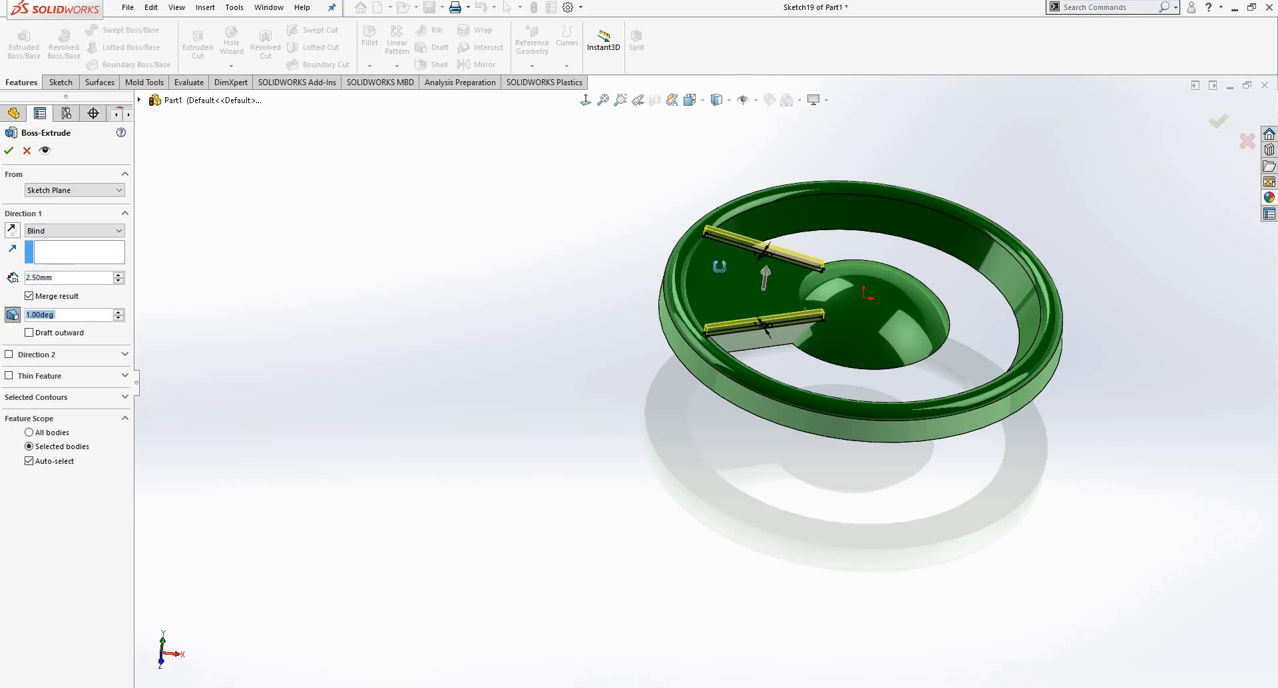
{"action": "scroll", "coordinate": [717, 268], "scroll_direction": "down", "scroll_amount": 5}
{"action": "middle_click_drag", "start_coordinate": [665, 320], "coordinate": [566, 553]}
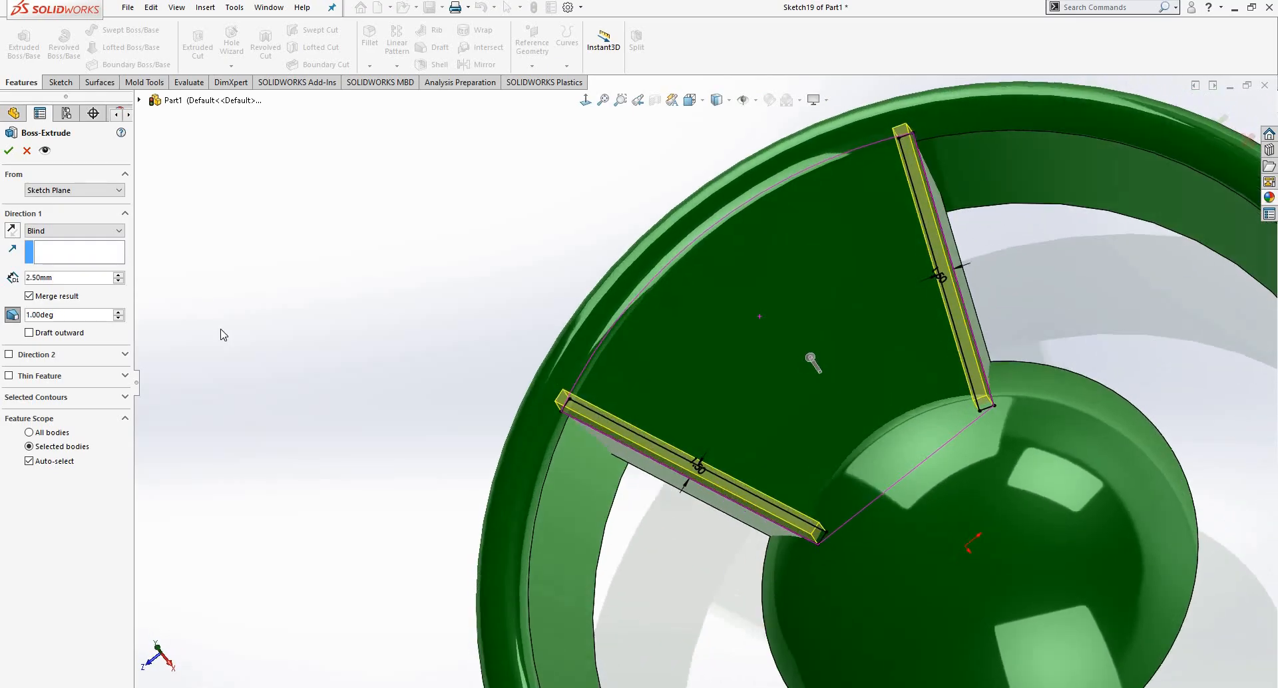
{"action": "scroll", "coordinate": [4, 267], "scroll_direction": "up", "scroll_amount": 1}
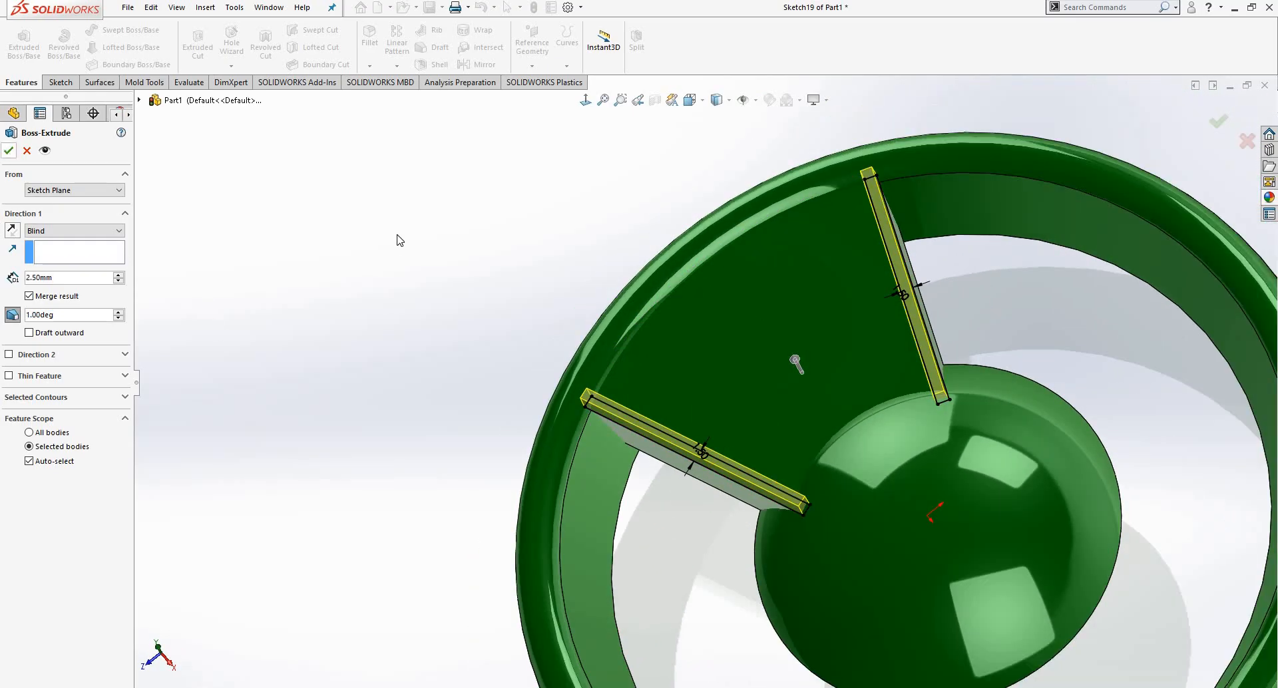
{"action": "key", "text": "Return"}
Step: Set up a 1° neutral-plane draft with one raised strip's top face as neutral plane, and select a side face of that strip to draft
{"action": "key", "text": "ctrl+8"}
{"action": "scroll", "coordinate": [652, 400], "scroll_direction": "up", "scroll_amount": 3}
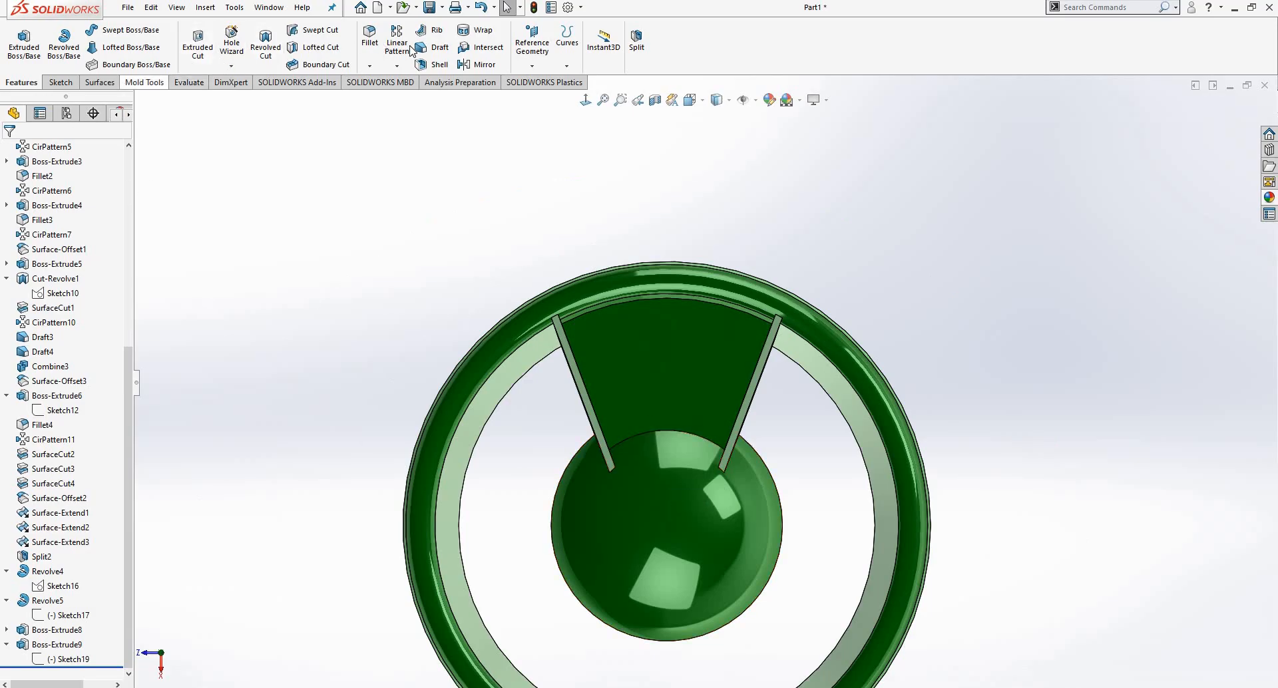
{"action": "left_click", "coordinate": [440, 47]}
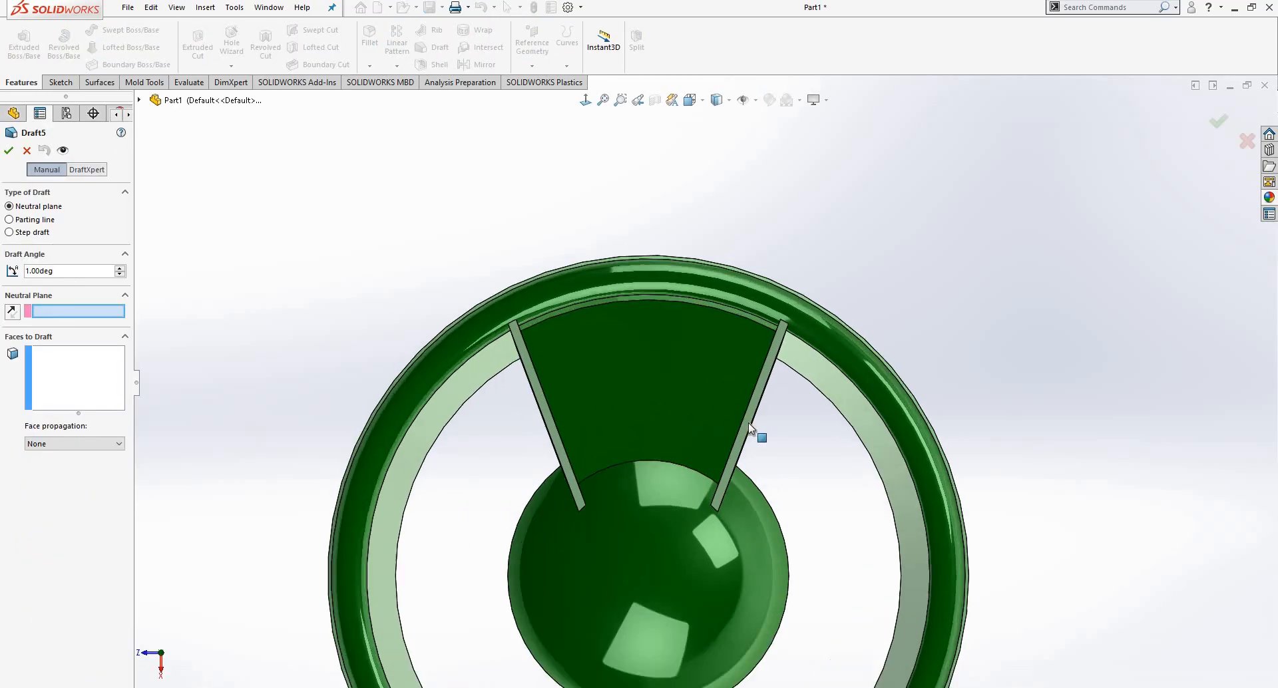
{"action": "scroll", "coordinate": [748, 422], "scroll_direction": "up", "scroll_amount": 2}
{"action": "left_click", "coordinate": [748, 423]}
{"action": "scroll", "coordinate": [750, 427], "scroll_direction": "down", "scroll_amount": 2}
{"action": "mouse_move", "coordinate": [766, 510]}
{"action": "middle_mouse_down"}
{"action": "mouse_move", "coordinate": [732, 467]}
{"action": "mouse_move", "coordinate": [753, 490]}
{"action": "middle_mouse_up"}
{"action": "scroll", "coordinate": [732, 467], "scroll_direction": "up", "scroll_amount": 1}
{"action": "left_click", "coordinate": [741, 461]}
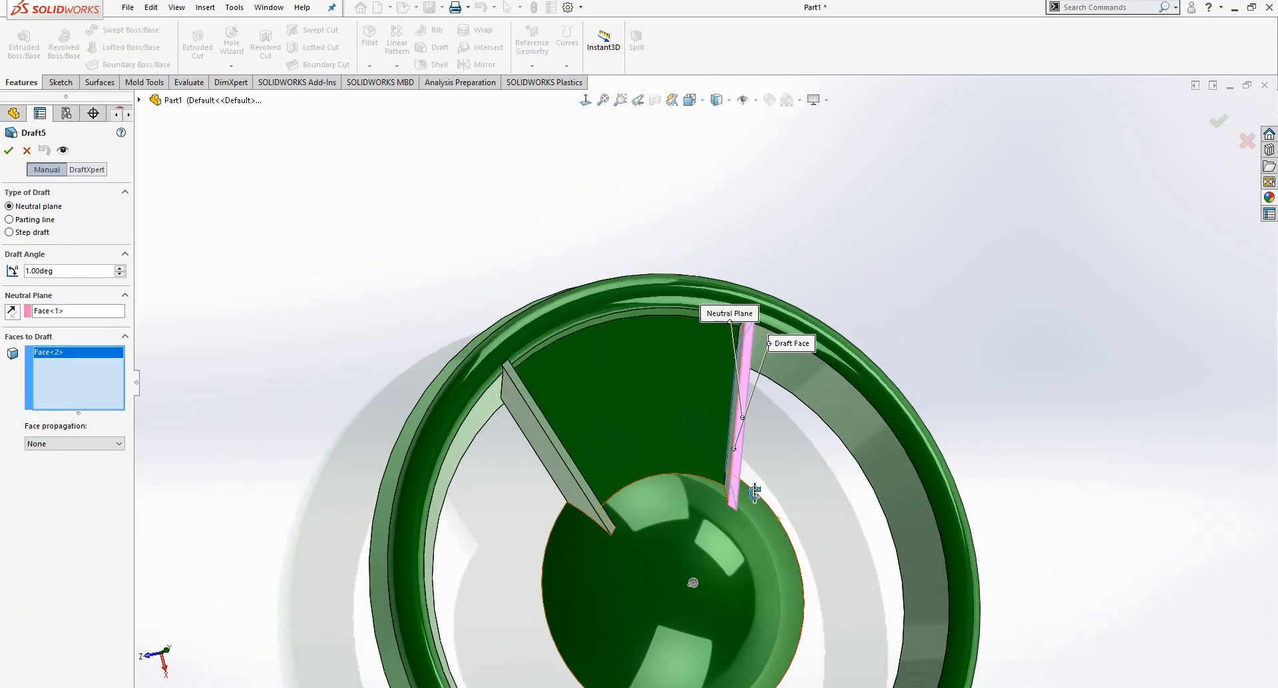
Step: Add the remaining side faces of both raised strips to the draft and apply it
{"action": "scroll", "coordinate": [719, 483], "scroll_direction": "down", "scroll_amount": 5}
{"action": "scroll", "coordinate": [716, 436], "scroll_direction": "up", "scroll_amount": 2}
{"action": "left_click", "coordinate": [715, 434]}
{"action": "middle_click_drag", "start_coordinate": [510, 428], "coordinate": [467, 430]}
{"action": "scroll", "coordinate": [467, 430], "scroll_direction": "up", "scroll_amount": 1}
{"action": "left_click", "coordinate": [477, 432]}
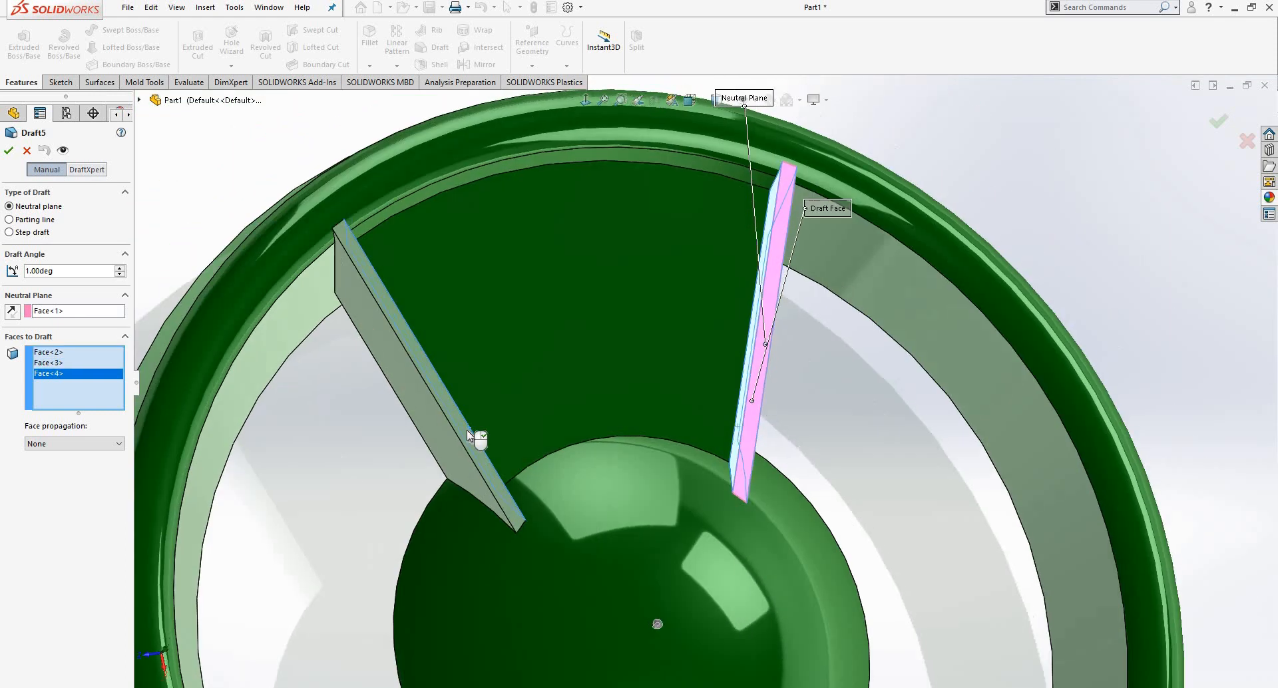
{"action": "scroll", "coordinate": [466, 430], "scroll_direction": "up", "scroll_amount": 1}
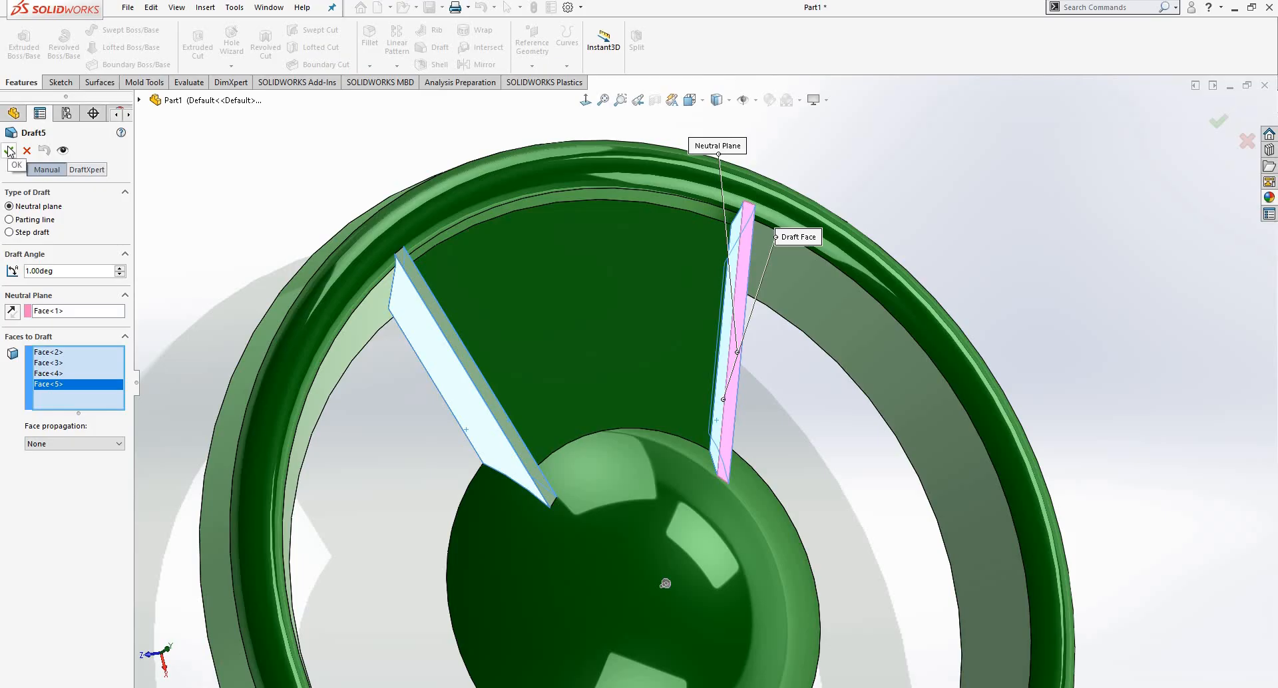
{"action": "key", "text": "Return"}
Step: Set up a circular pattern of the ribbed spoke body around the hub dome's circular edge
{"action": "left_click", "coordinate": [586, 100]}
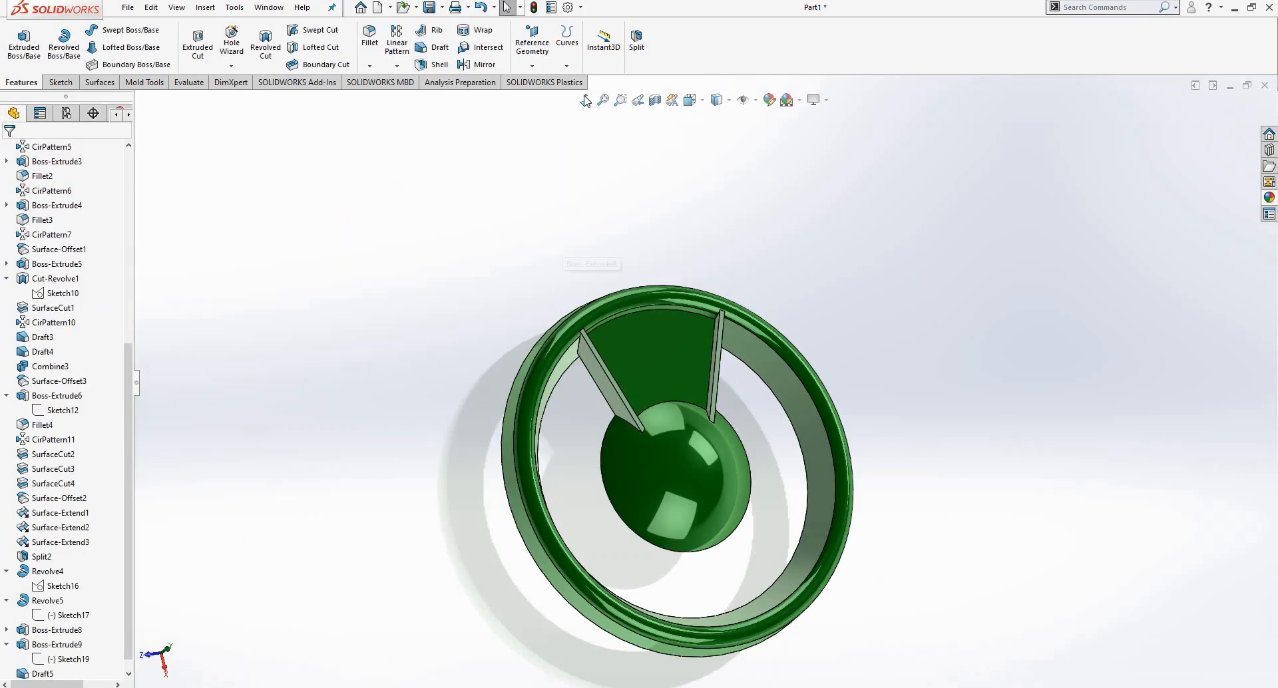
{"action": "left_click", "coordinate": [398, 66]}
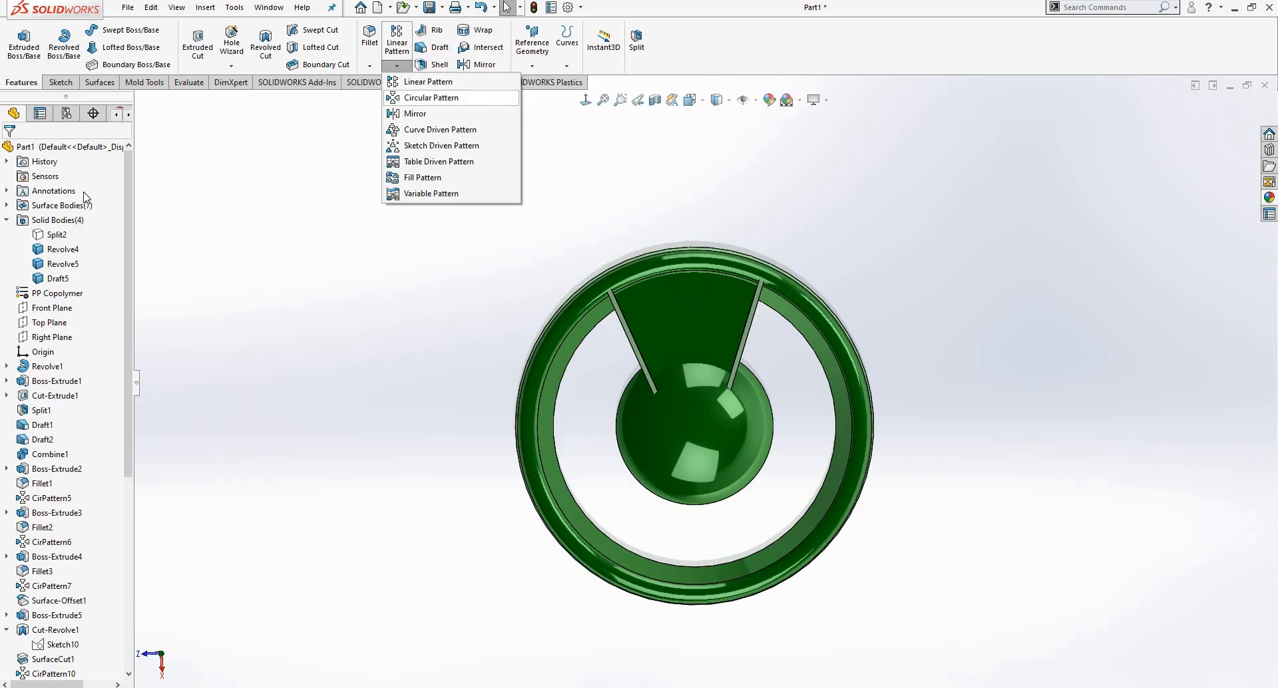
{"action": "left_click", "coordinate": [431, 97]}
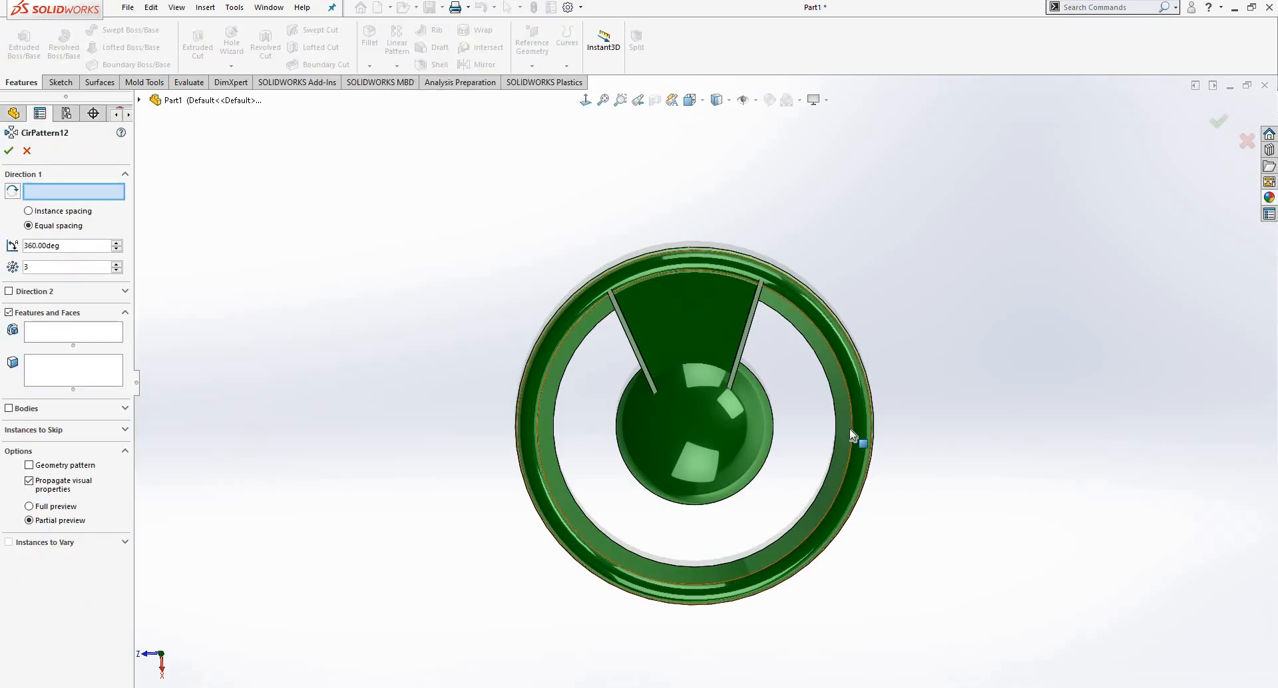
{"action": "scroll", "coordinate": [689, 556], "scroll_direction": "down", "scroll_amount": 5}
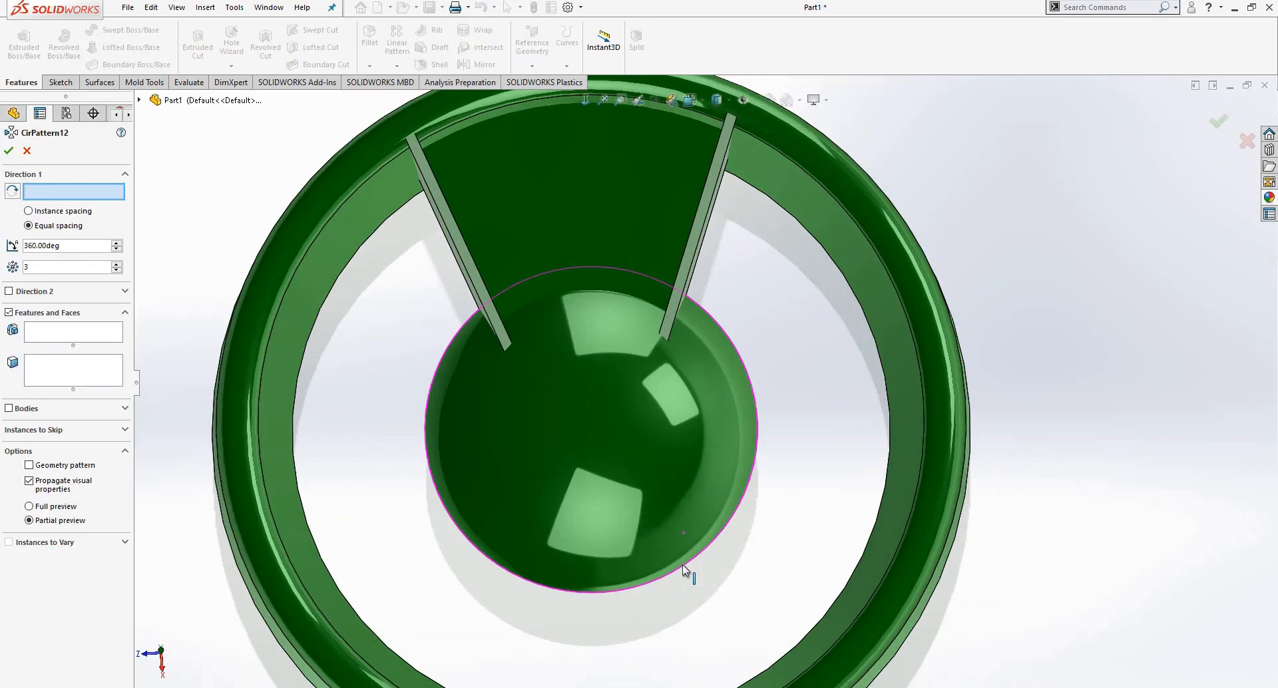
{"action": "left_click", "coordinate": [683, 566]}
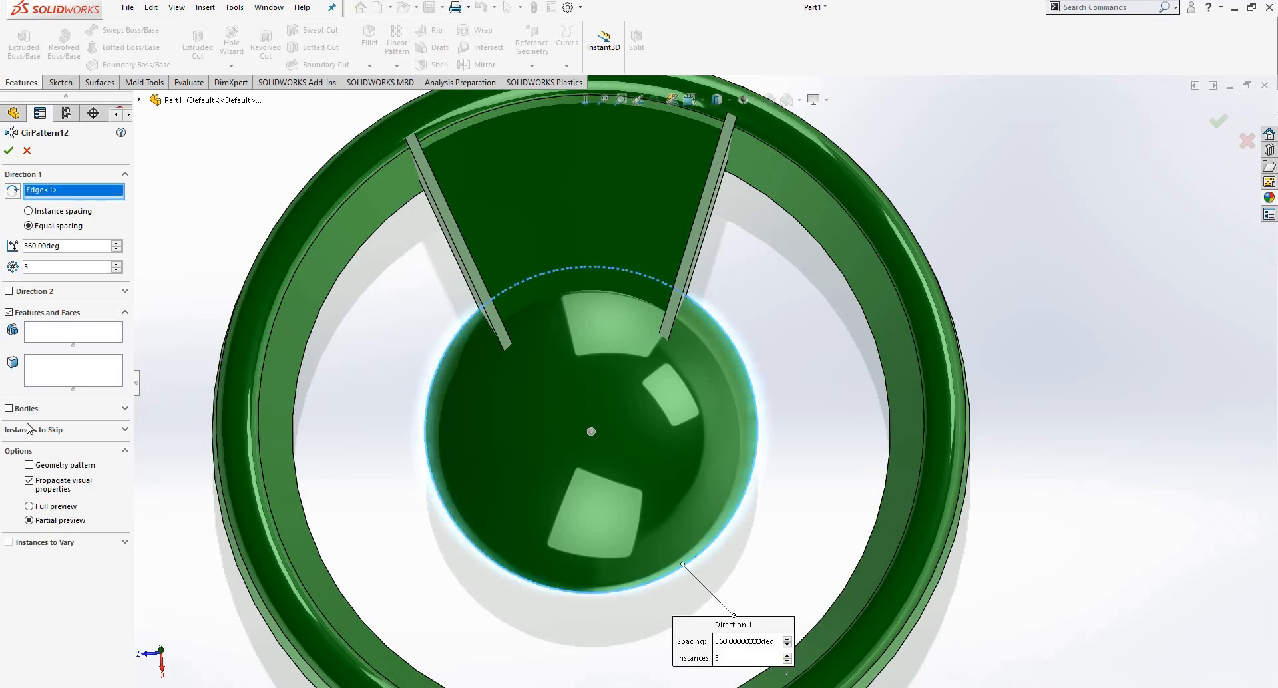
{"action": "left_click", "coordinate": [675, 215]}
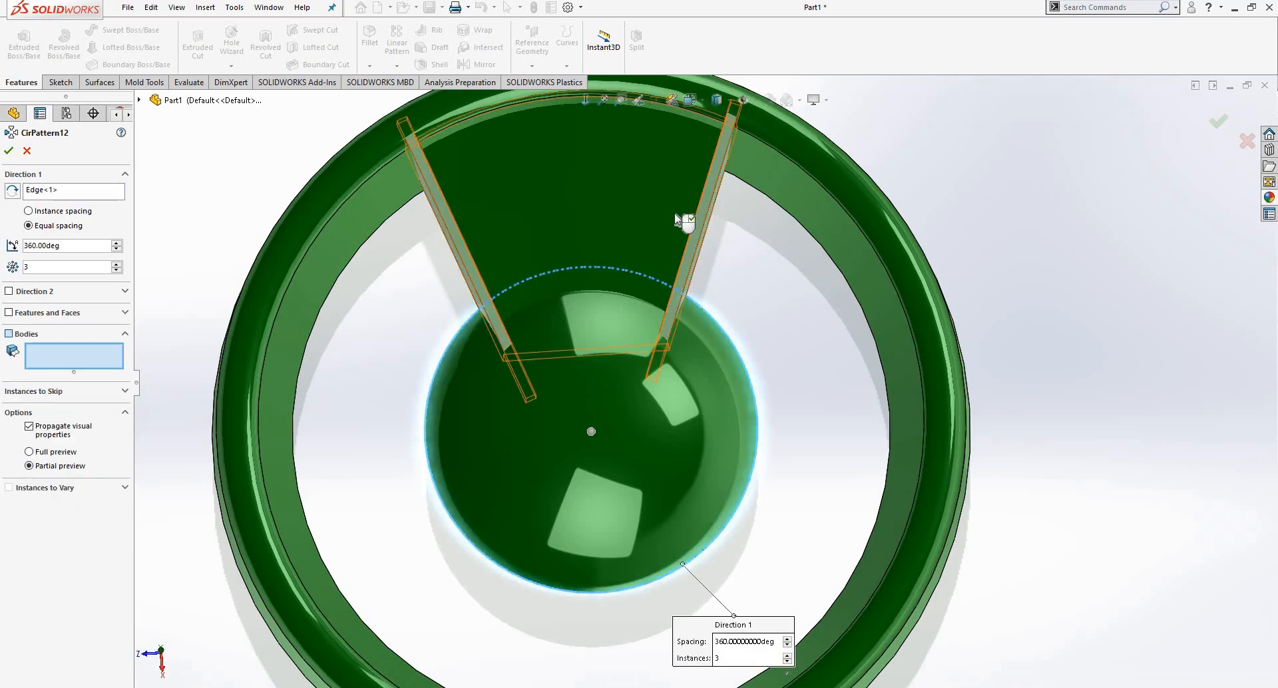